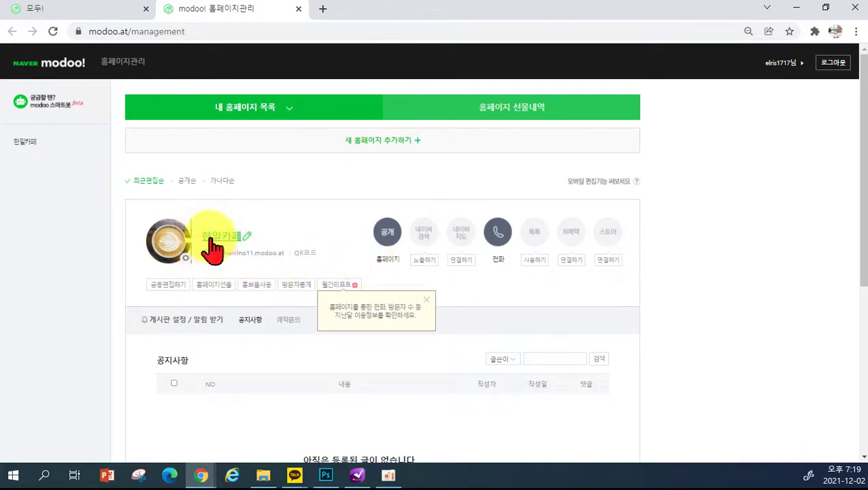
left_click(216, 246)
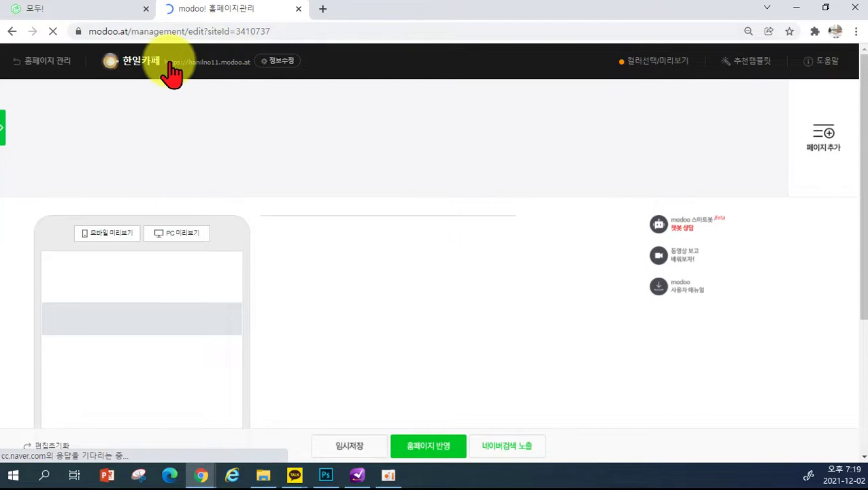
scroll(300, 279, "down", 3)
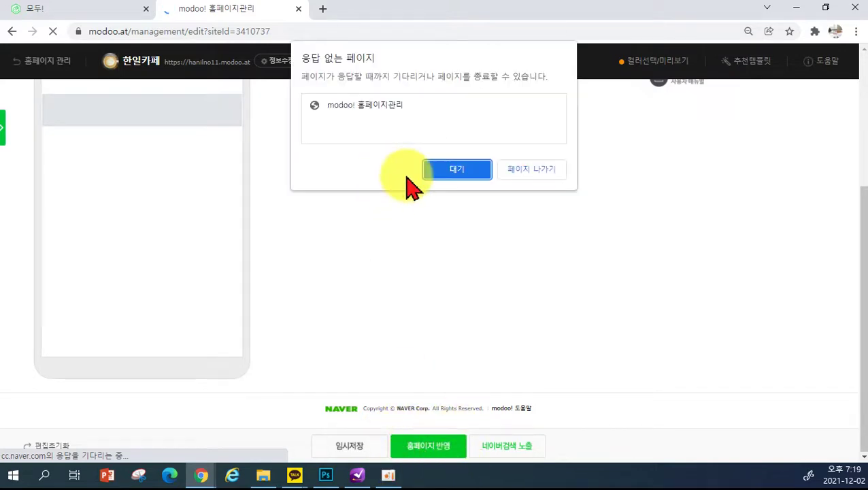
left_click(520, 170)
left_click(579, 260)
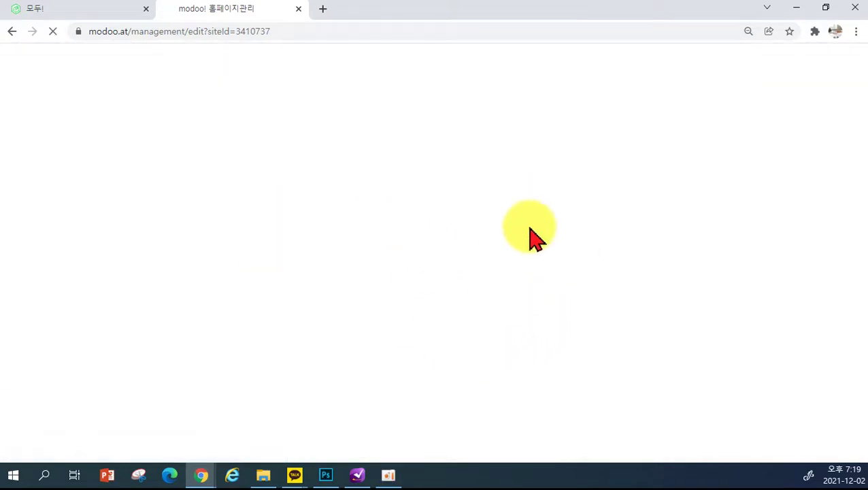
left_click(298, 9)
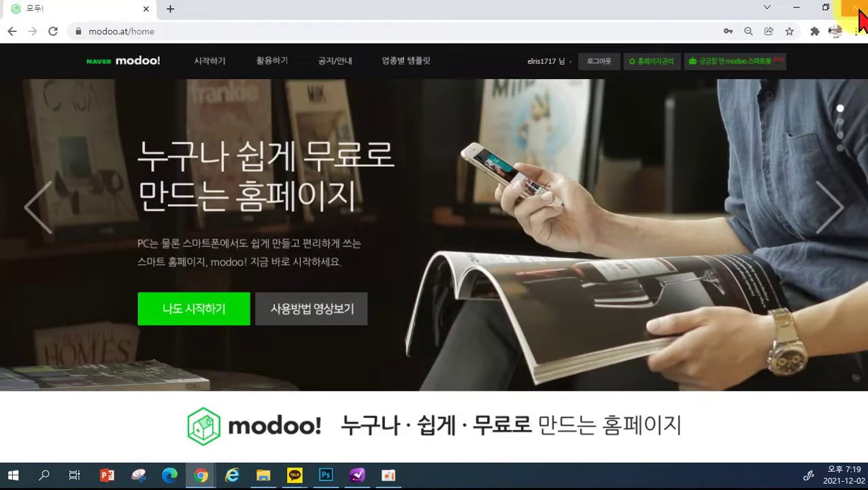
left_click(859, 11)
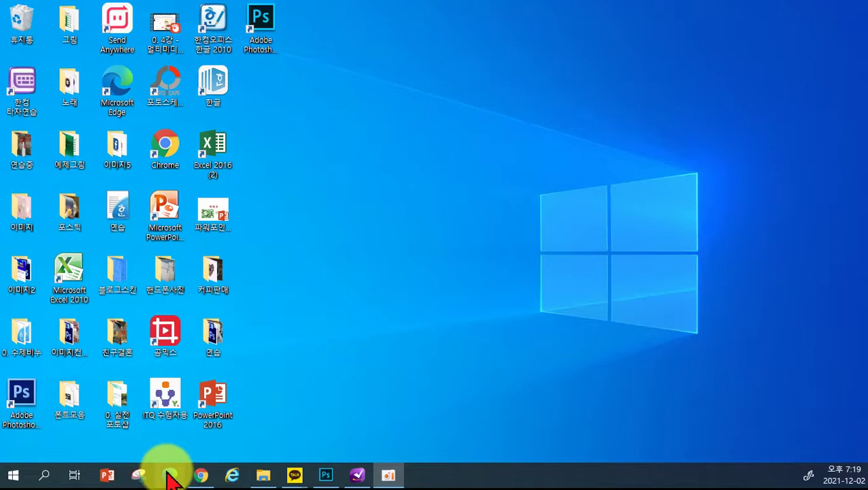
Switch to Microsoft Edge and open the 한일카페 homepage for editing from the modoo! management page.
left_click(170, 476)
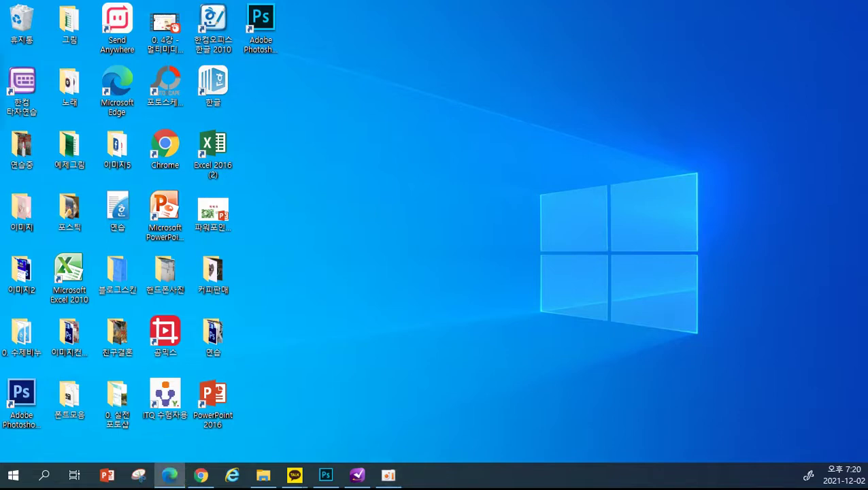
scroll(429, 315, "down", 2)
scroll(272, 211, "up", 2)
scroll(242, 262, "down", 3)
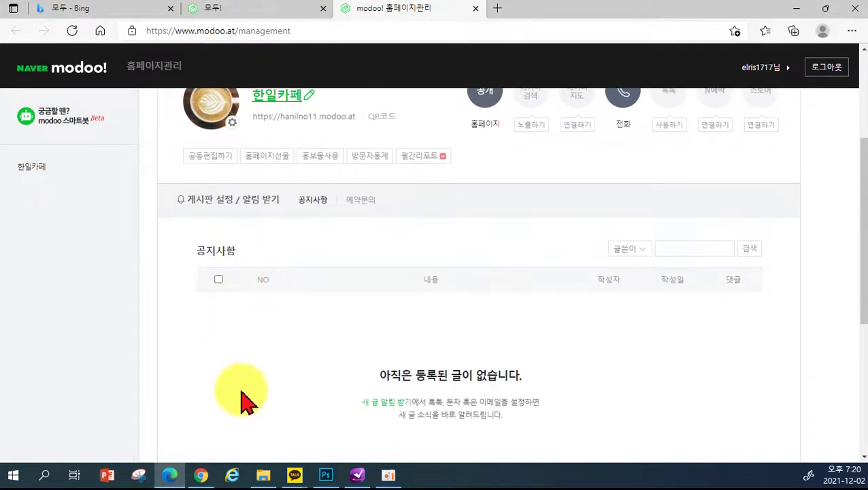
scroll(240, 401, "up", 2)
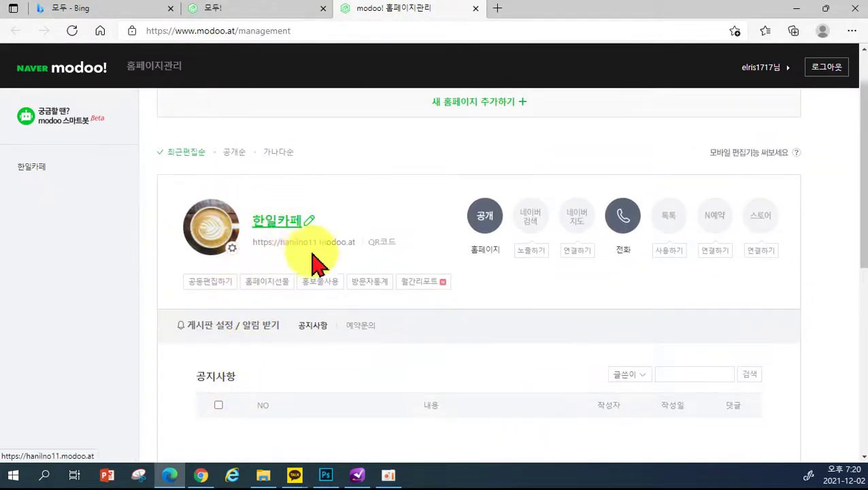
left_click(276, 224)
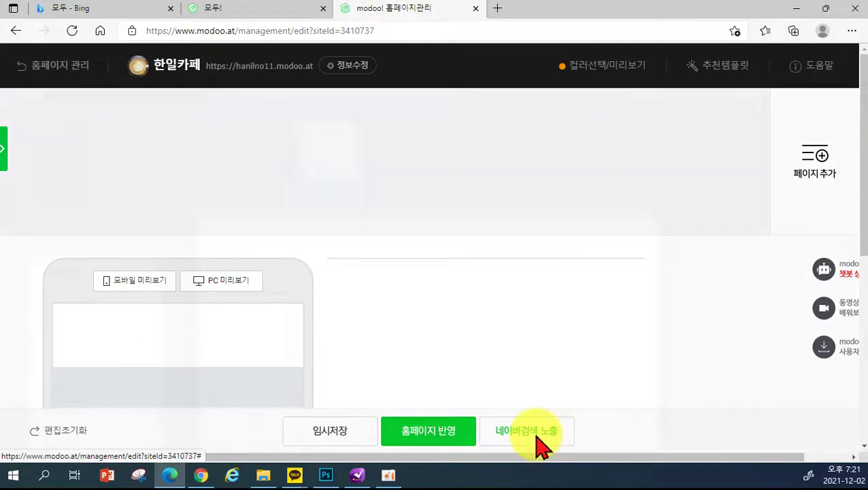
Open the 한일카페 Naver search exposure settings and set the search setting (검색설정) to 노출.
left_click(536, 439)
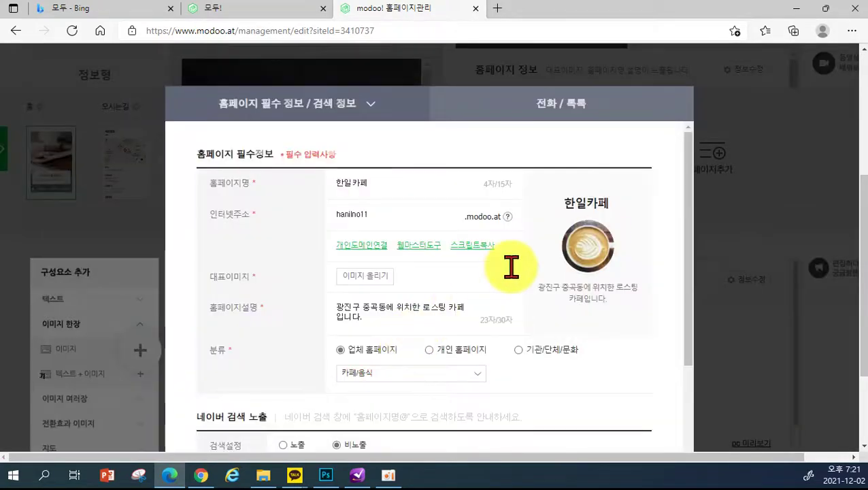
scroll(484, 174, "down", 1)
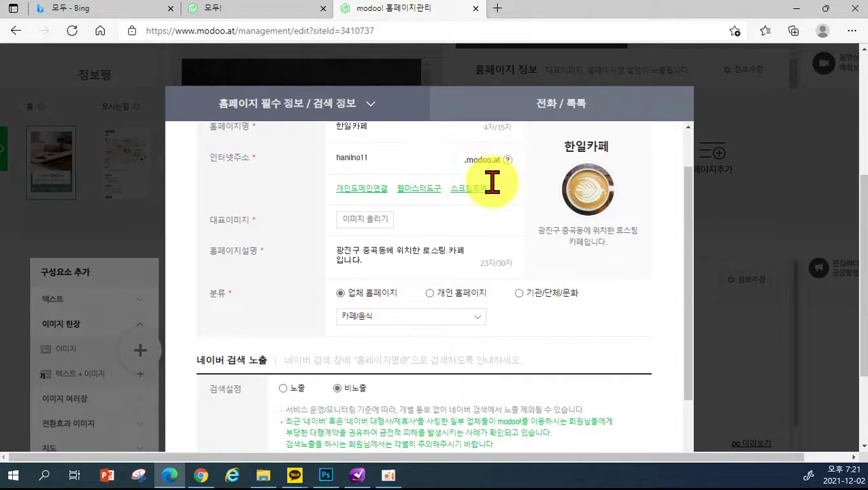
scroll(492, 184, "down", 1)
scroll(487, 235, "down", 1)
scroll(486, 249, "up", 2)
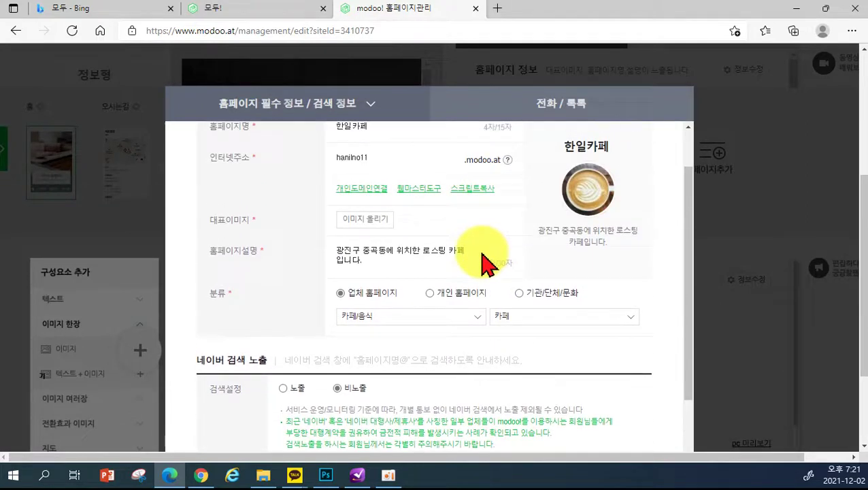
scroll(435, 254, "up", 1)
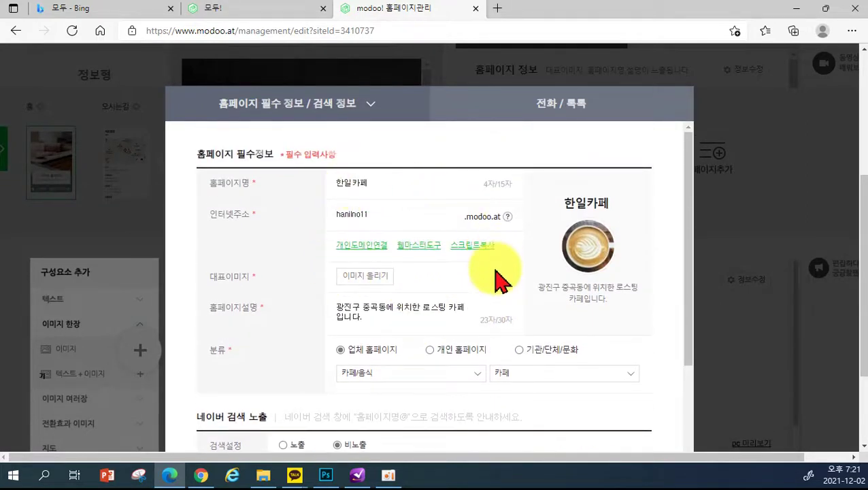
scroll(500, 277, "down", 3)
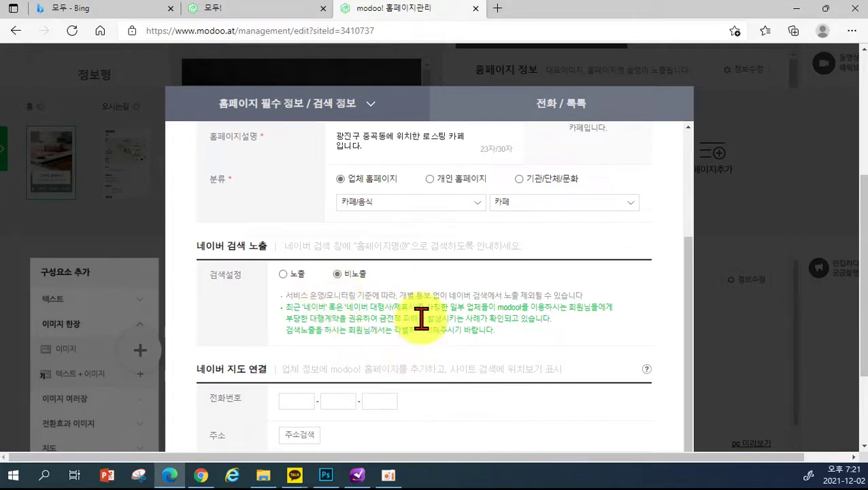
left_click(283, 275)
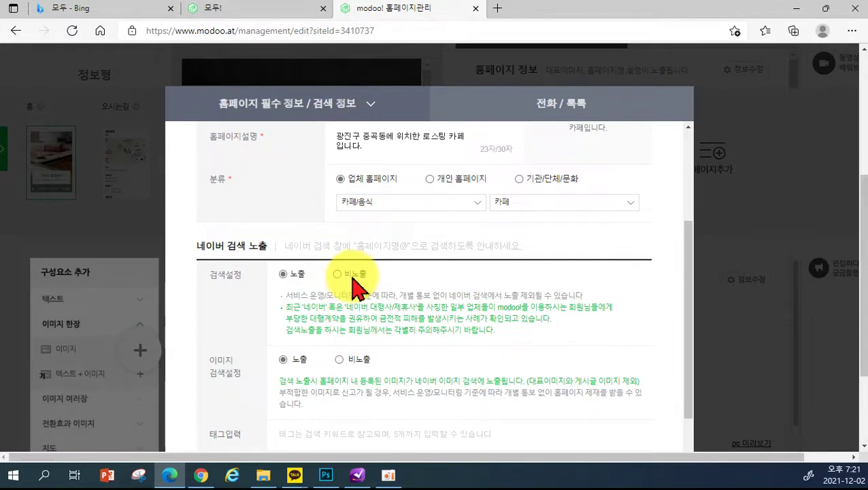
Examine the image search setting and the tag entry field in the Naver search exposure section.
scroll(537, 381, "down", 2)
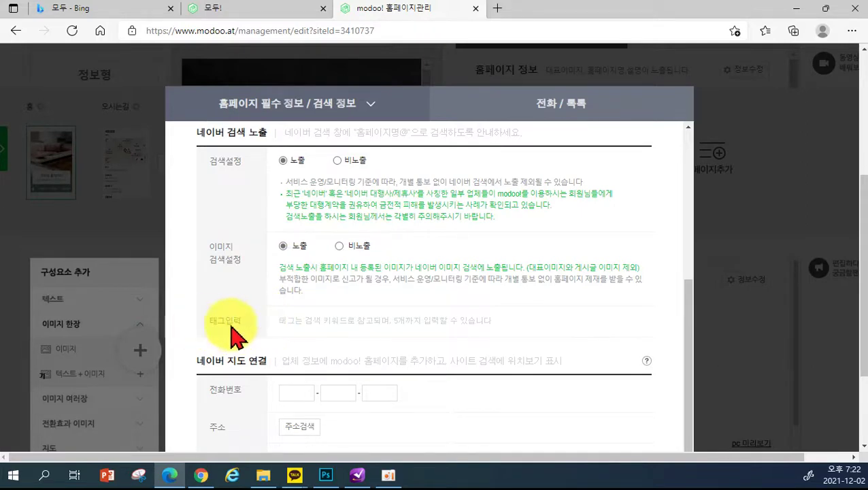
left_click(307, 320)
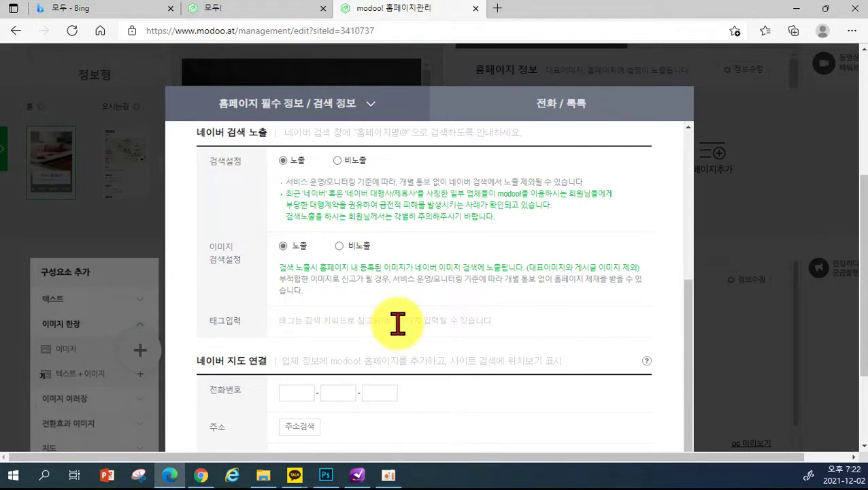
scroll(388, 300, "up", 2)
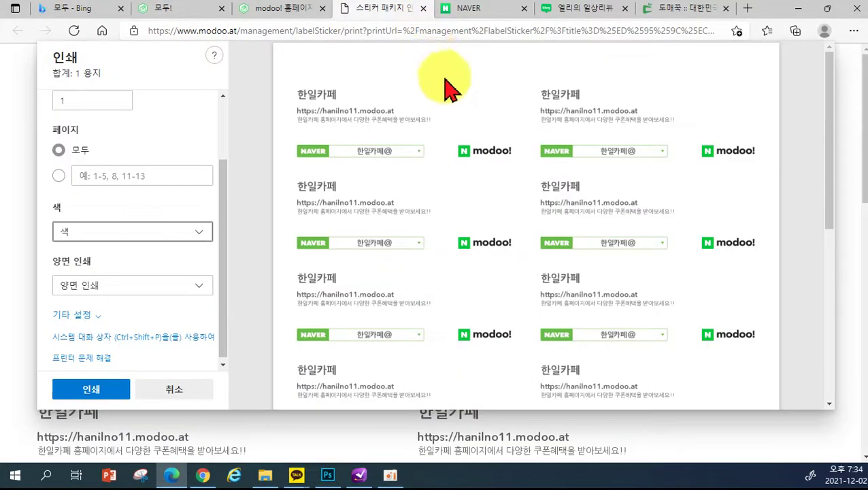
Close the label sticker print page and show the 명함/서명 promotional materials in modoo! homepage management.
left_click(422, 8)
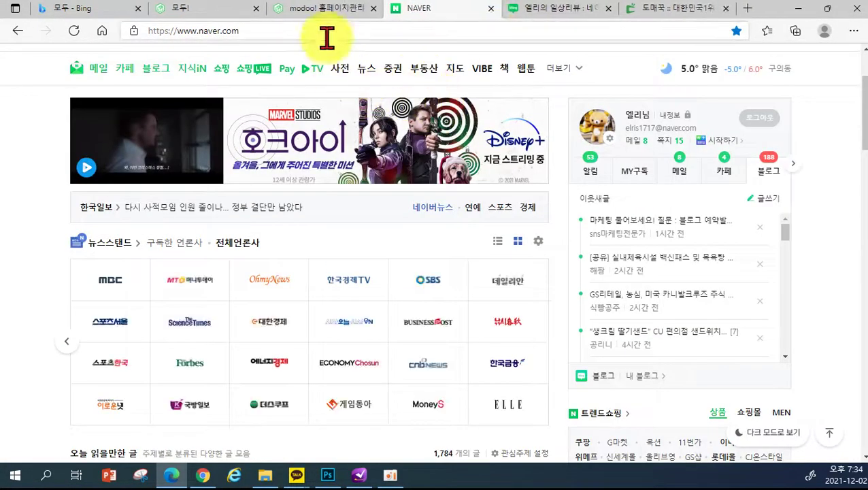
left_click(326, 9)
scroll(339, 169, "up", 2)
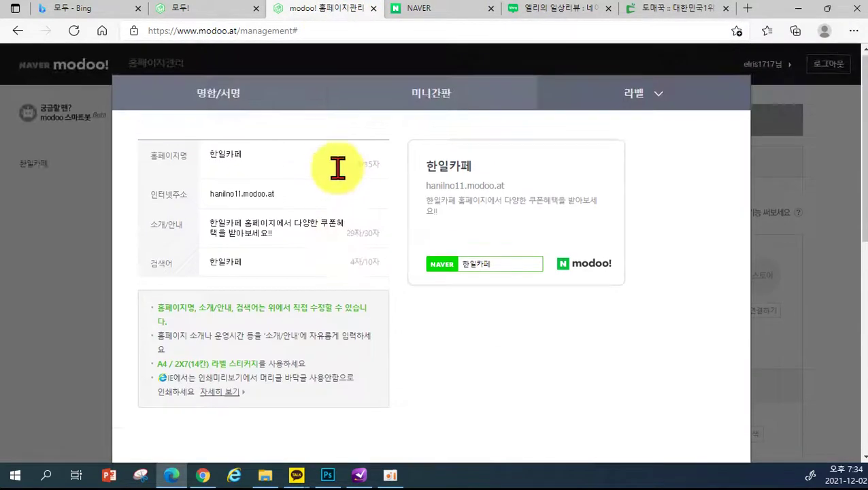
left_click(263, 106)
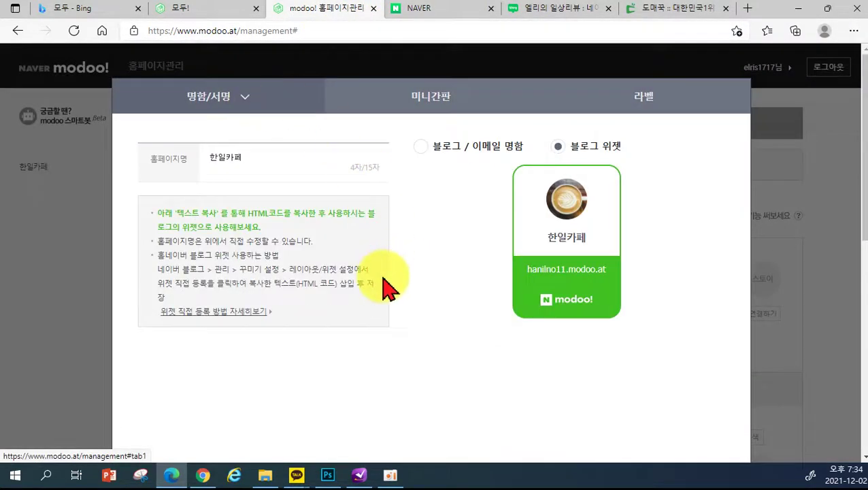
Preview the blog/email business card, including its 500px version, and the blog widget for 한일카페.
left_click(420, 147)
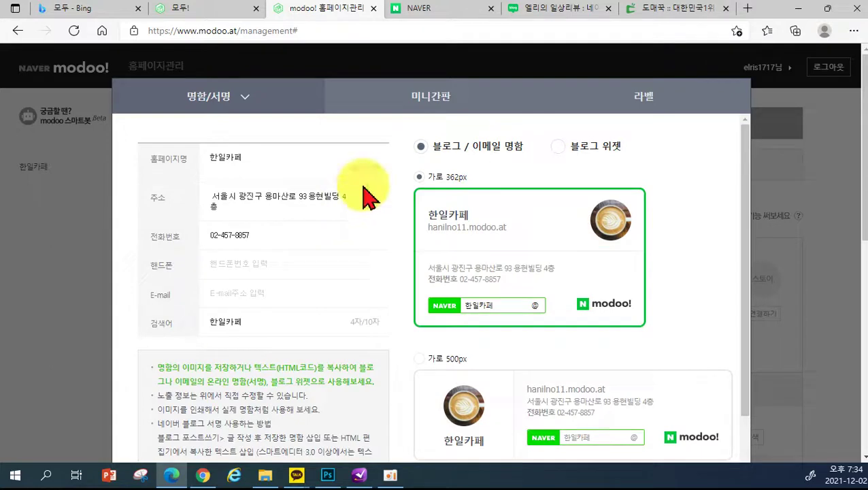
scroll(633, 204, "down", 1)
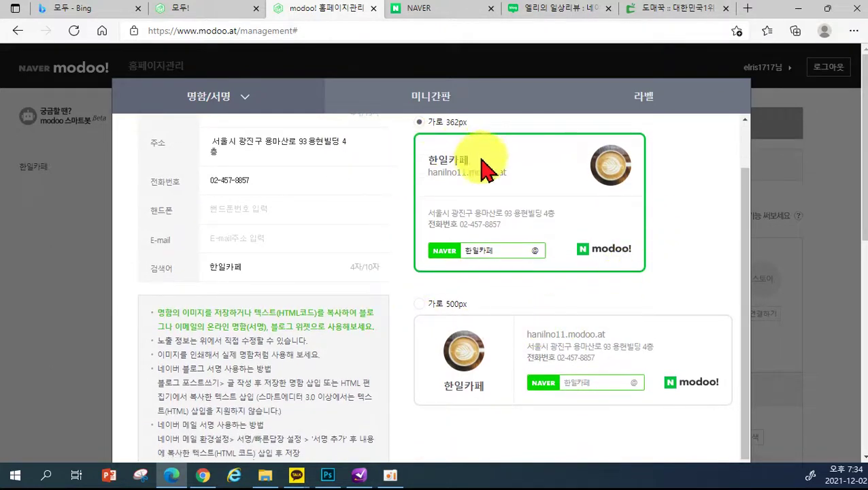
left_click(418, 306)
scroll(664, 382, "down", 1)
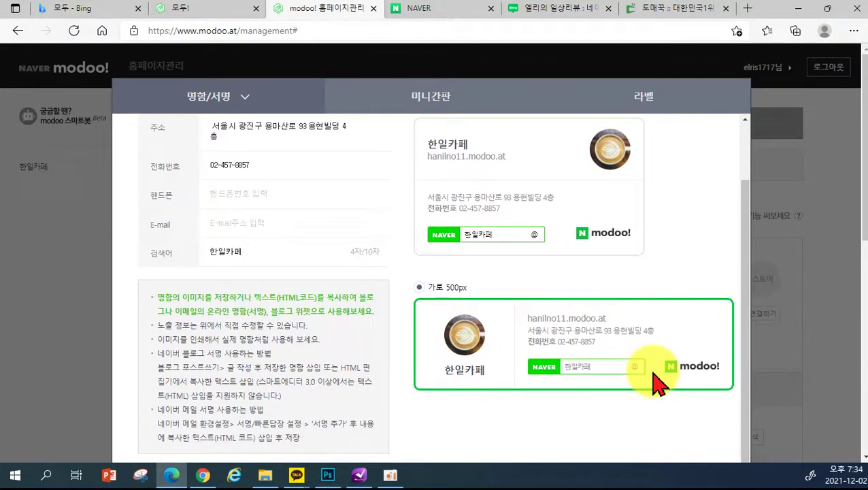
scroll(633, 306, "up", 2)
left_click(557, 147)
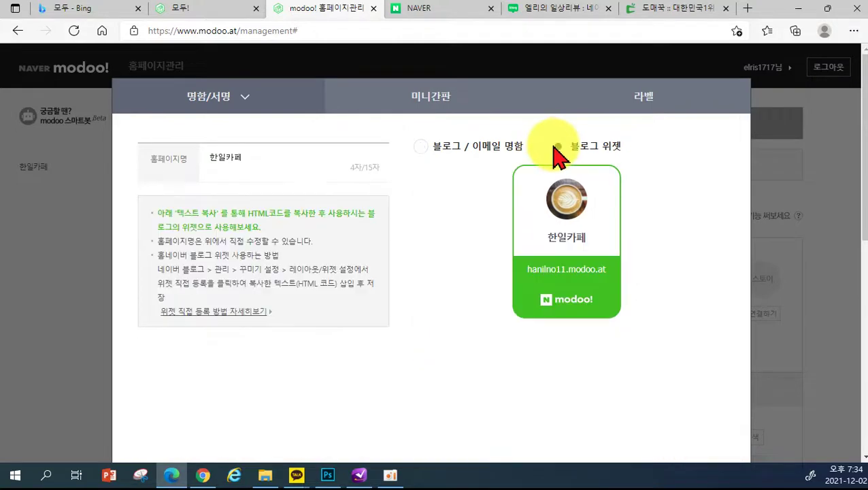
scroll(469, 272, "down", 5)
scroll(434, 193, "up", 5)
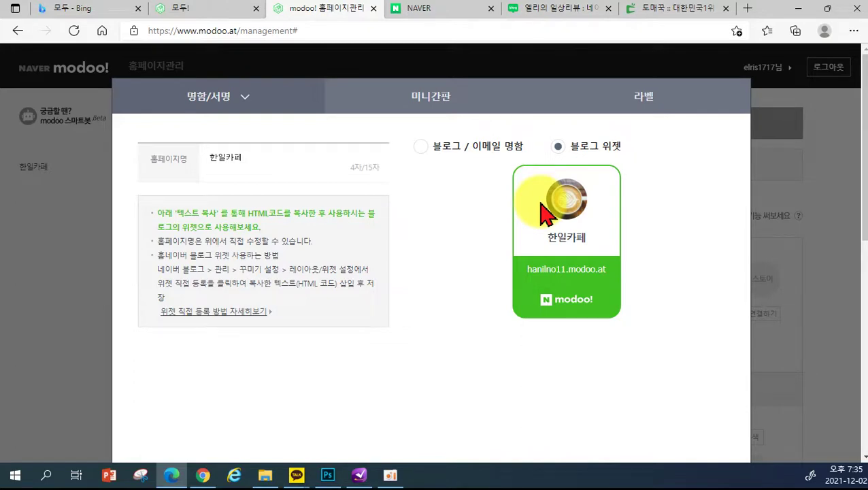
Preview the 미니간판 and 라벨 promotional designs and close the promotional materials dialog.
left_click(413, 112)
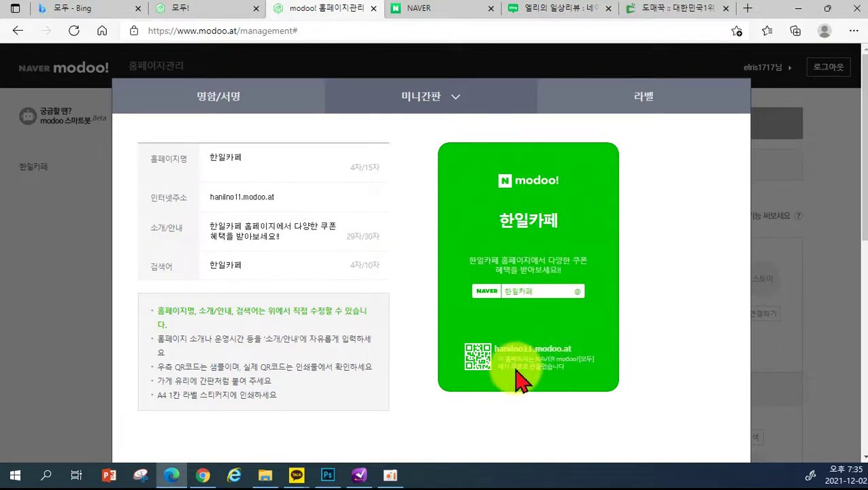
left_click(673, 107)
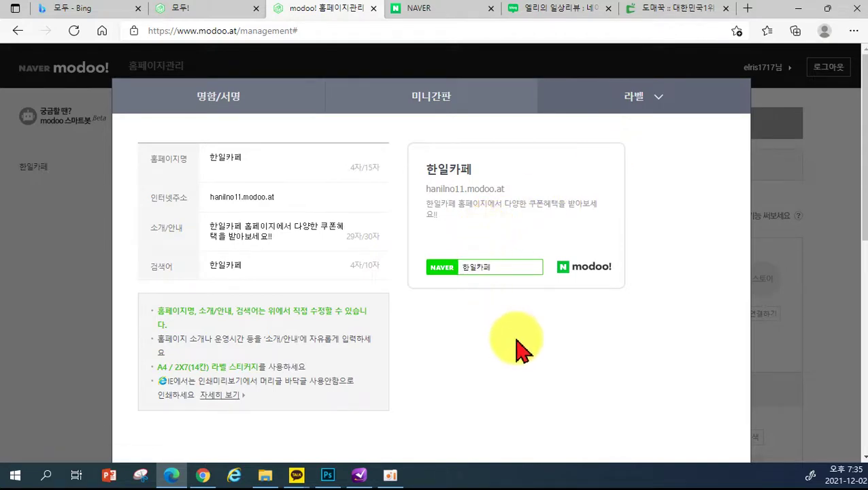
scroll(494, 345, "down", 3)
left_click(479, 329)
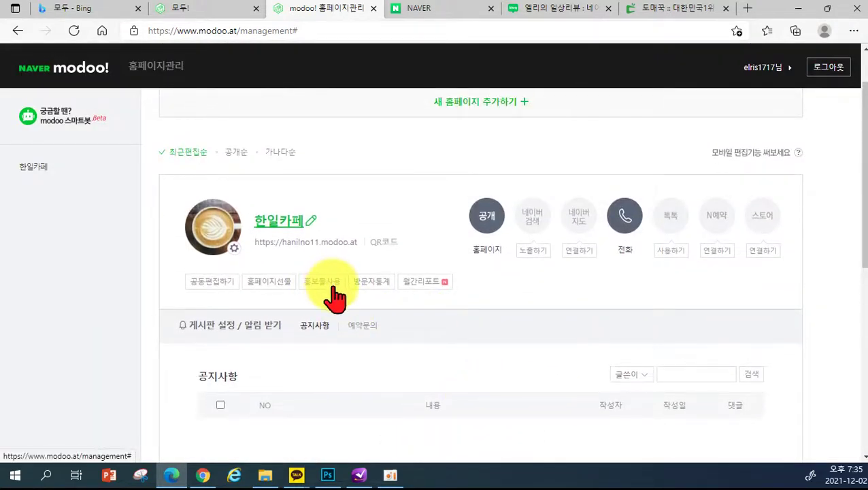
Open the homepage's visitor statistics (방문자통계) and examine the Naver Analytics site status report and its analysis categories.
left_click(369, 287)
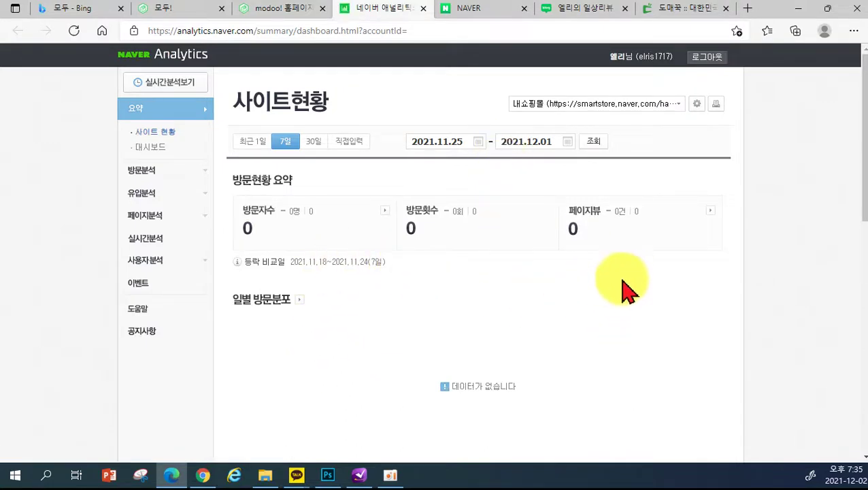
scroll(461, 287, "down", 5)
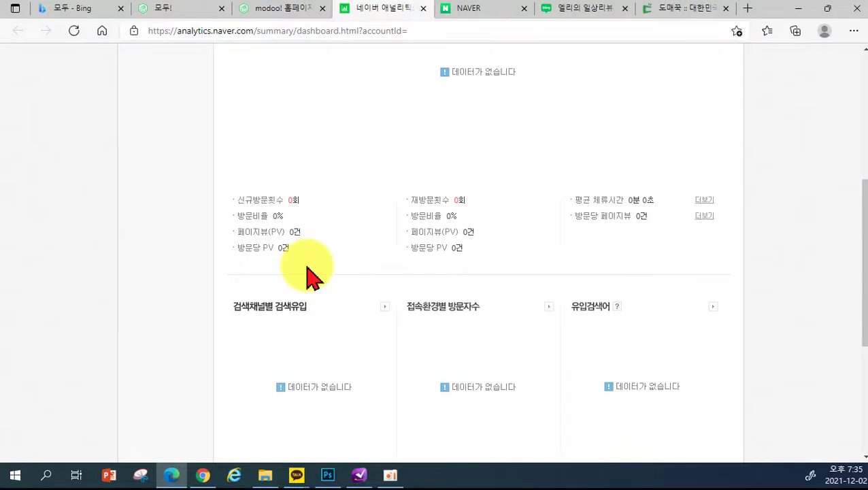
scroll(416, 228, "down", 2)
scroll(413, 223, "up", 7)
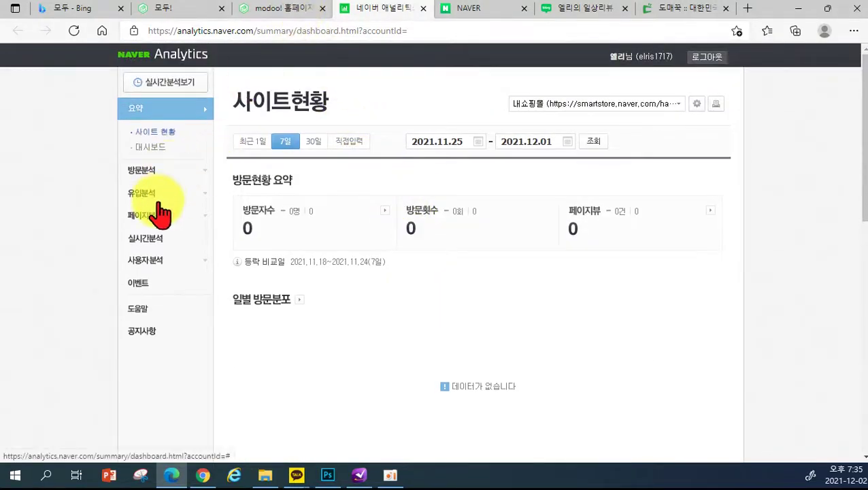
left_click(154, 263)
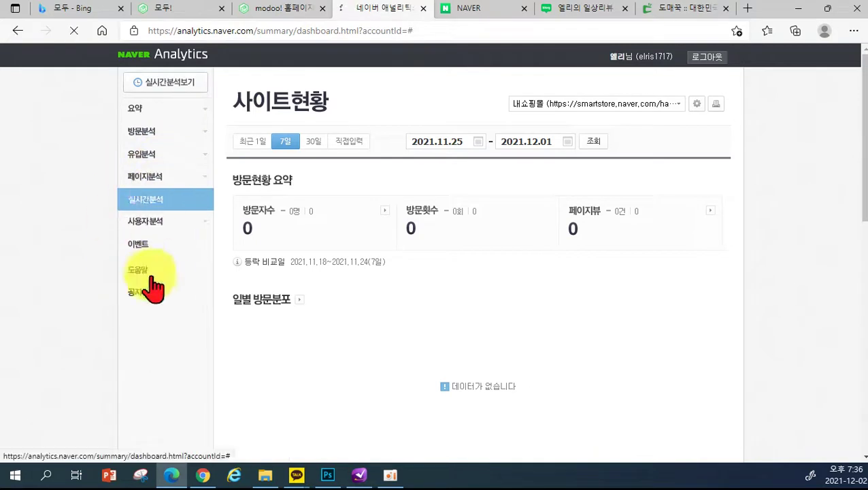
Return to modoo! homepage management and open the 한일카페 homepage for editing.
left_click(293, 9)
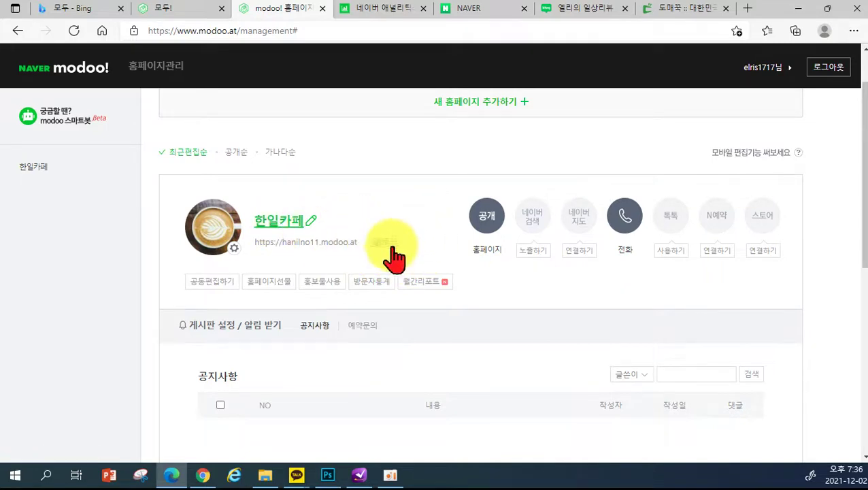
left_click(285, 230)
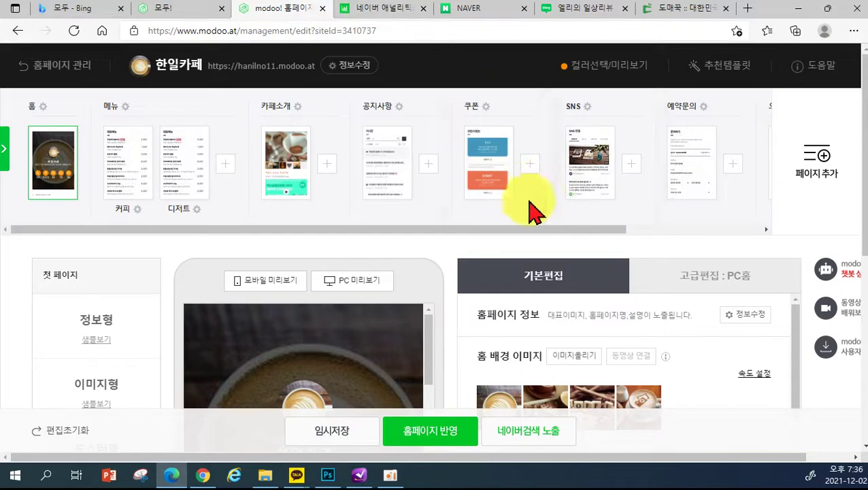
Open the 예약문의 and 공지사항 pages in the homepage editor and examine their settings.
left_click(683, 185)
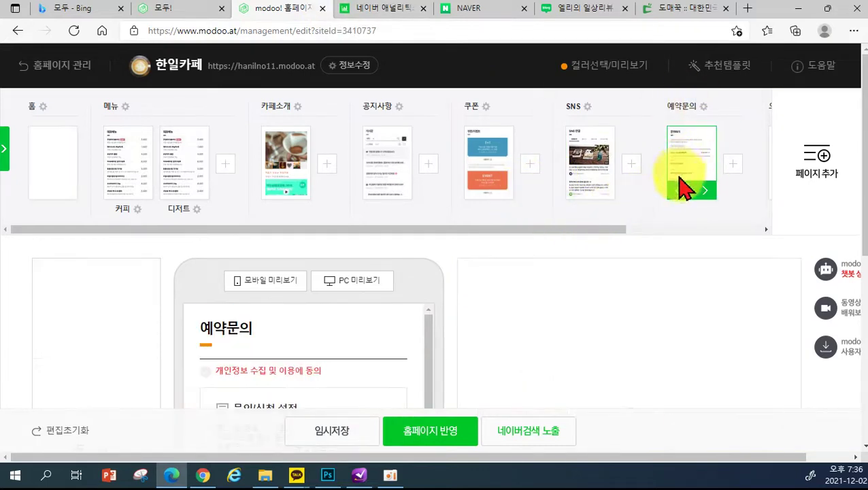
left_click_drag(591, 230, 609, 240)
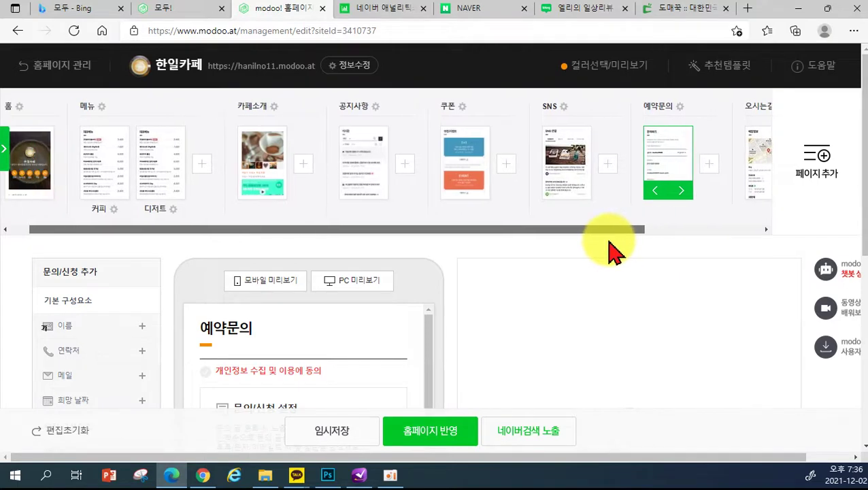
left_click(345, 146)
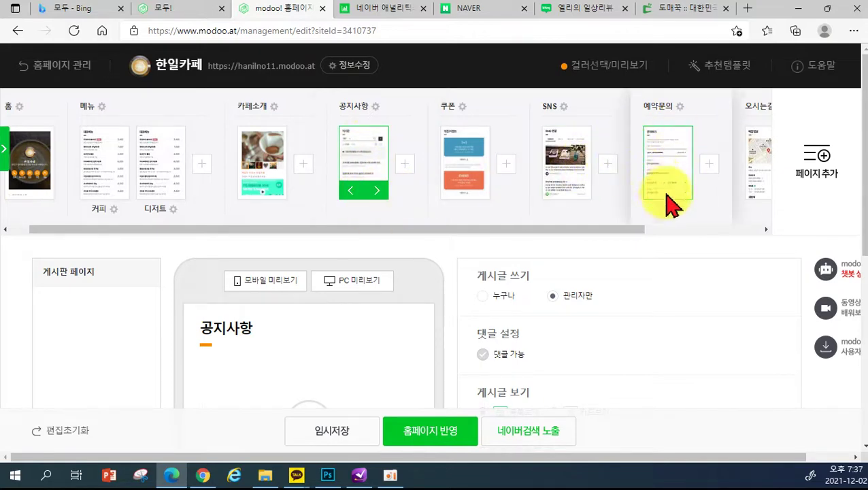
left_click_drag(646, 235, 681, 234)
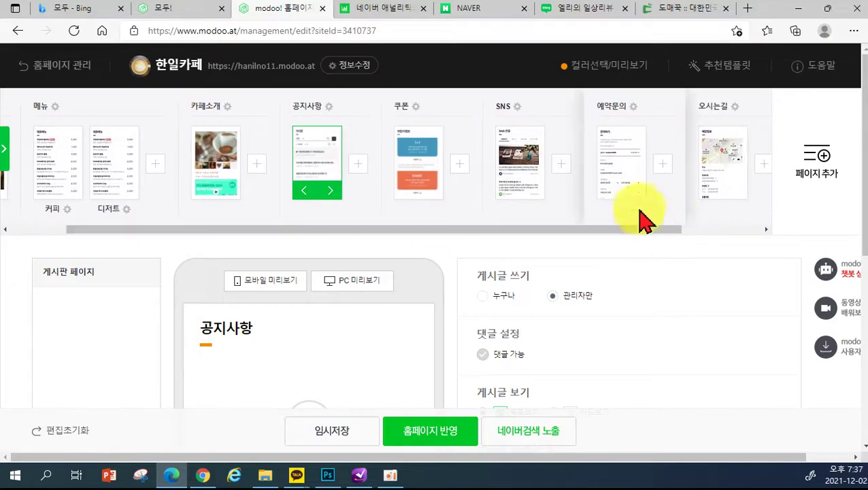
left_click(193, 10)
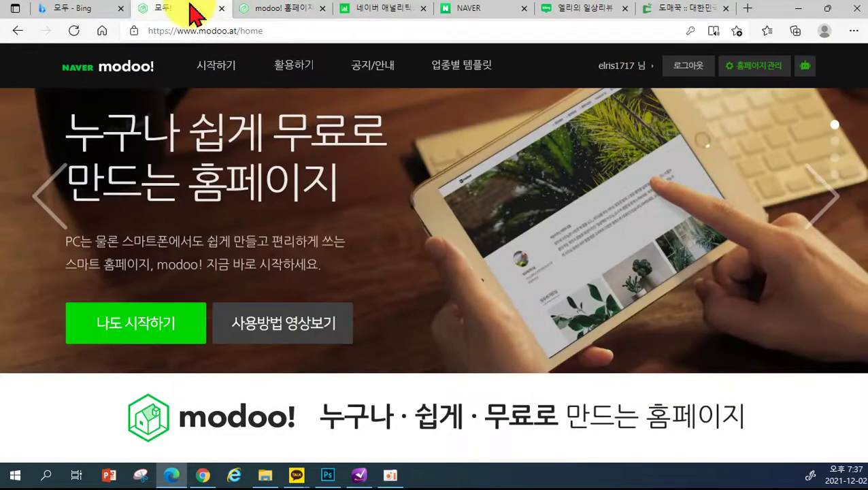
left_click(269, 10)
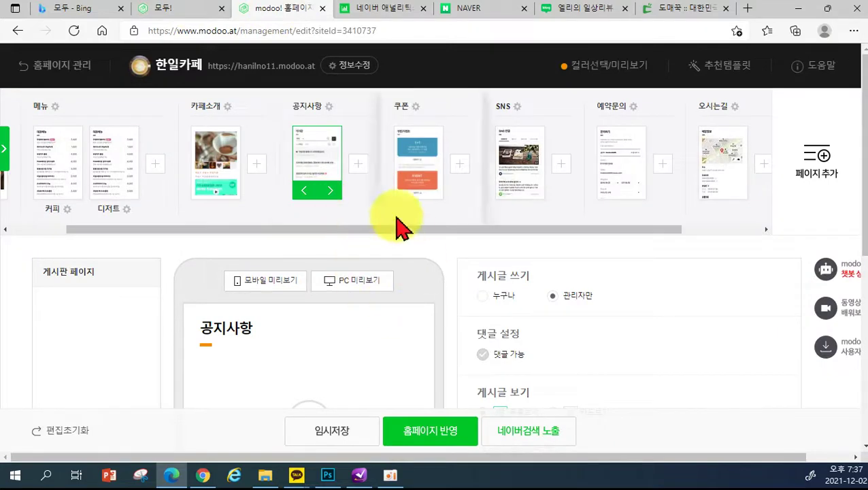
mouse_move(300, 484)
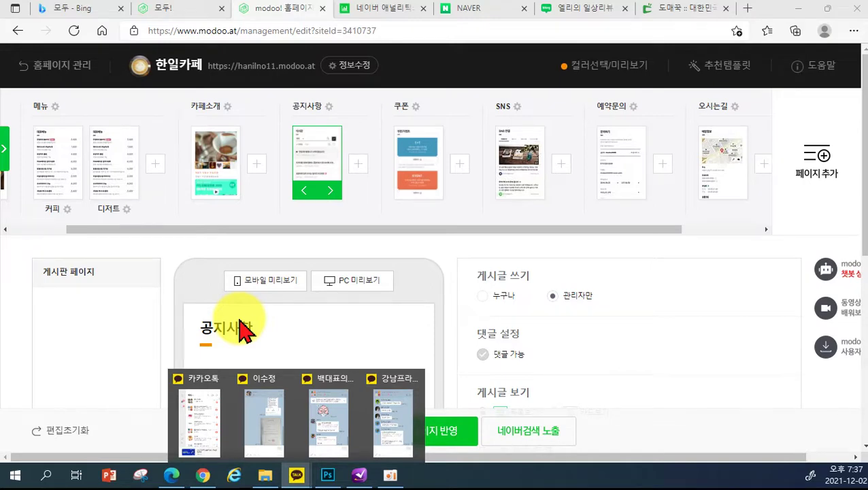
Return to homepage management and start a new post on the 공지사항 board.
left_click(68, 70)
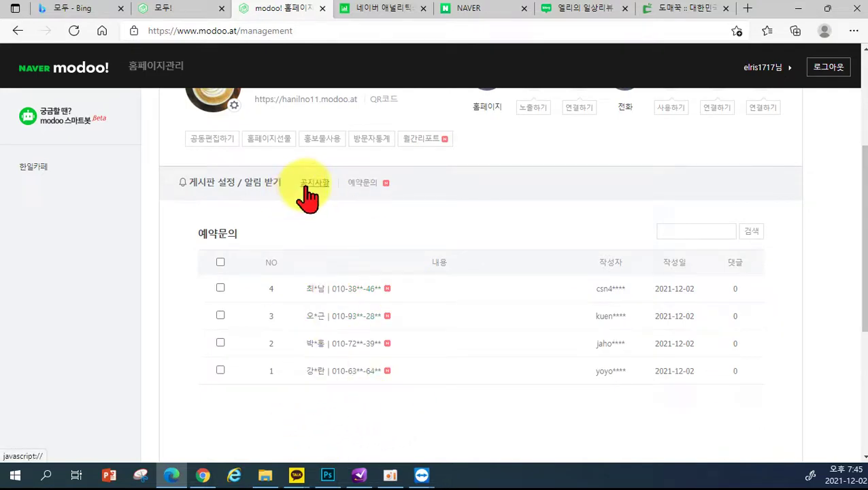
left_click(309, 185)
scroll(323, 204, "down", 2)
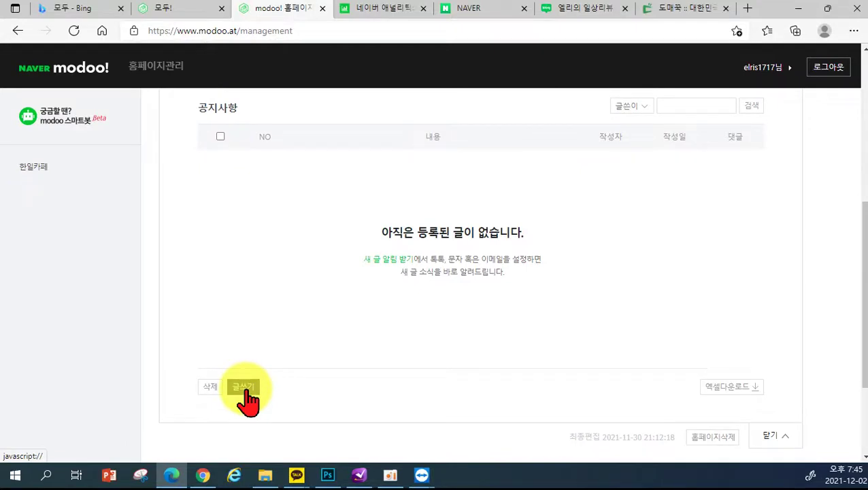
left_click(245, 393)
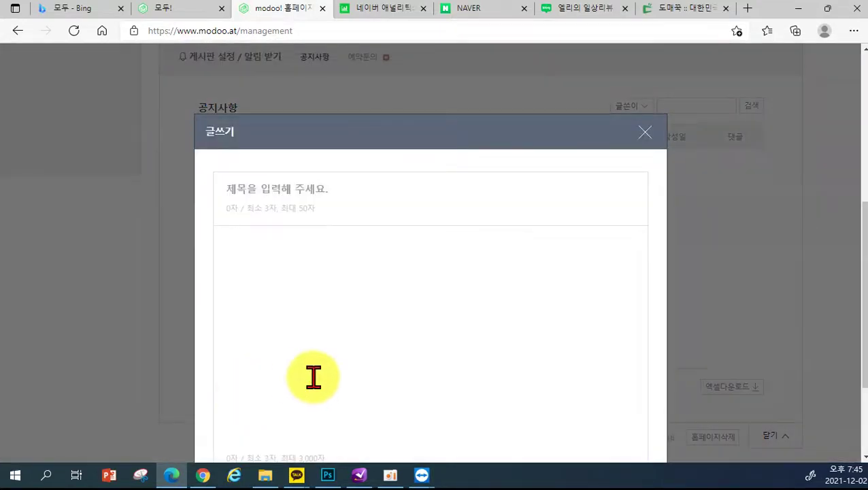
scroll(339, 329, "down", 2)
scroll(351, 325, "up", 2)
scroll(348, 285, "down", 1)
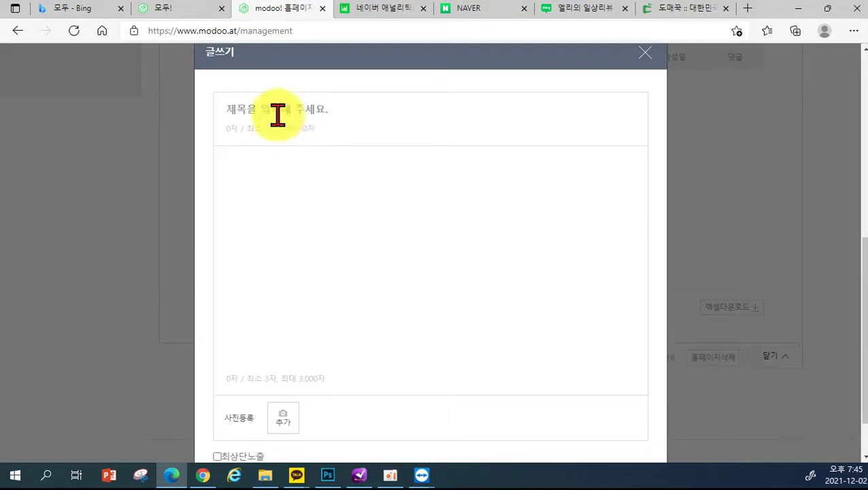
Enter "한일카페 오픈이벤트 안내" as the title of the notice post.
left_click(274, 110)
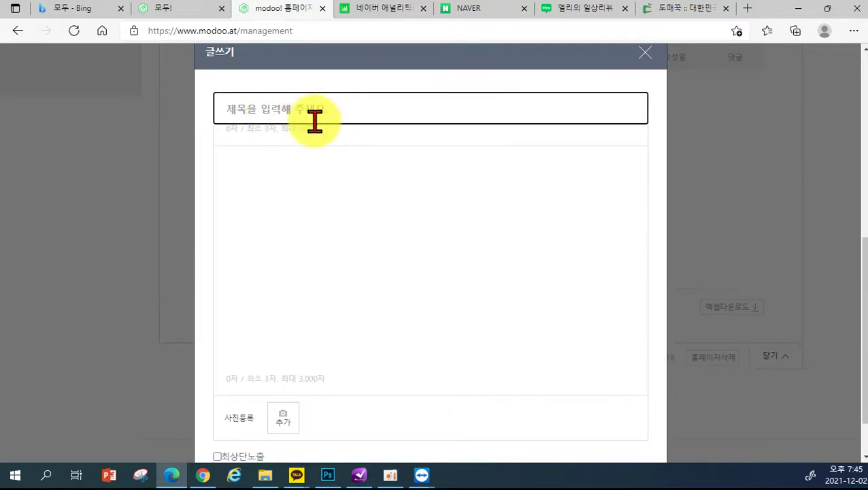
type("한이")
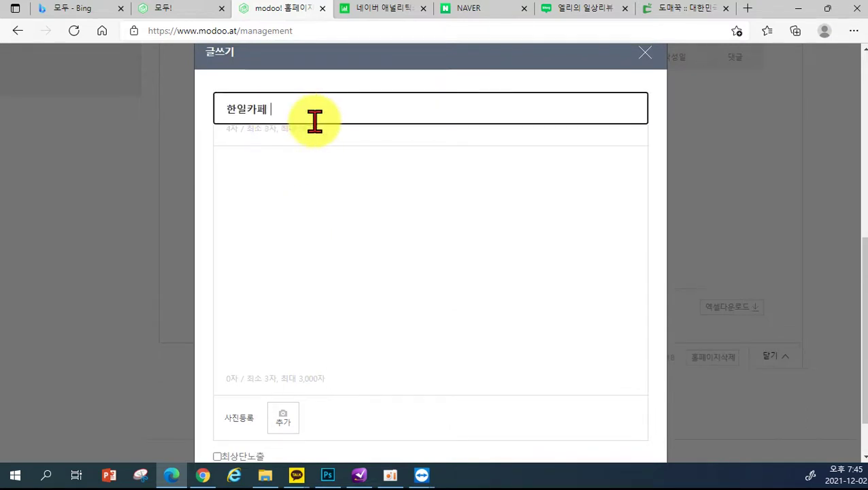
type("카페 오픈이벤트 안내")
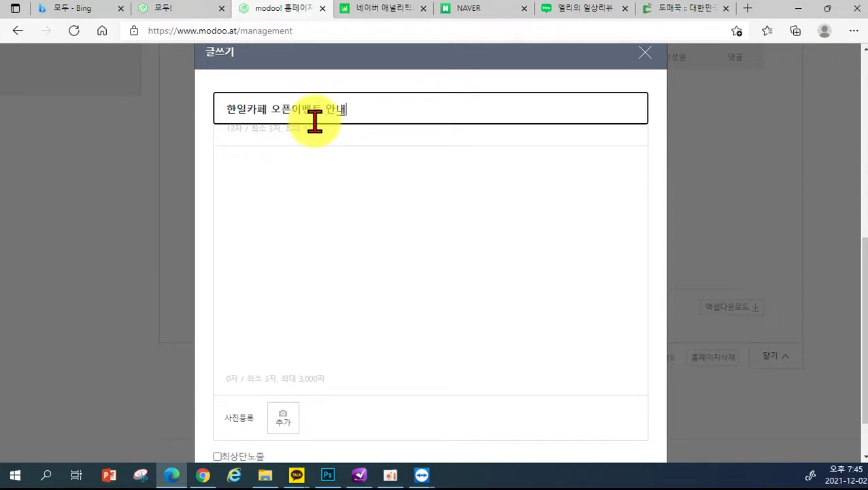
Write the notice body: "한일카페에서 30,000이상 구매시 양털 블랭킷을 증정합니다." and "일자 : 2021년 12월 02일~ 2021년 12월 20일".
left_click(324, 170)
type("히")
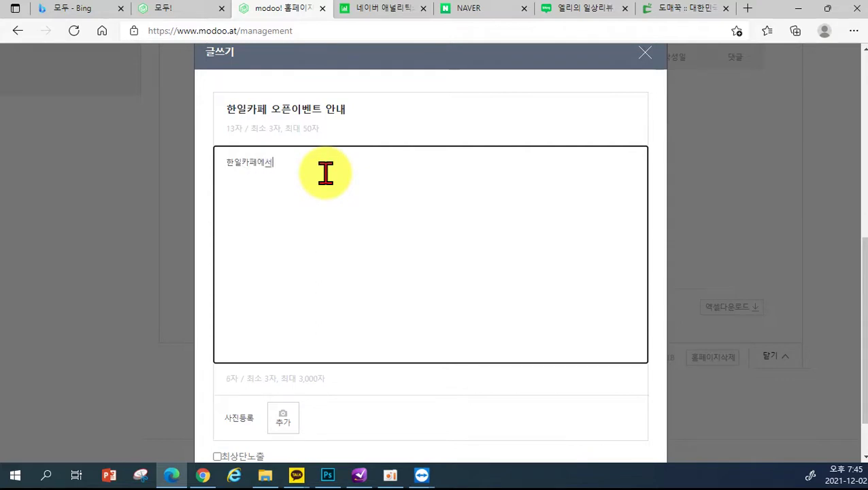
type("일카페에서 1")
type("0,000이상 구매시 양털 블랭킷을 ㅈ 의")
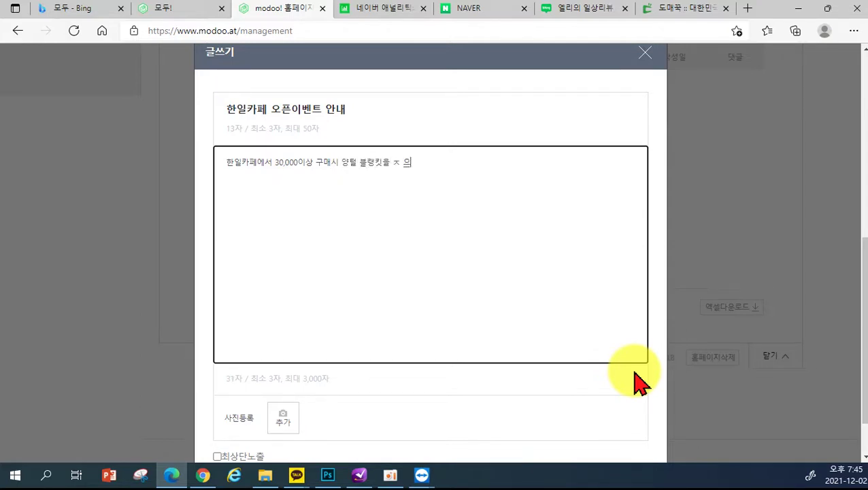
type("정할")
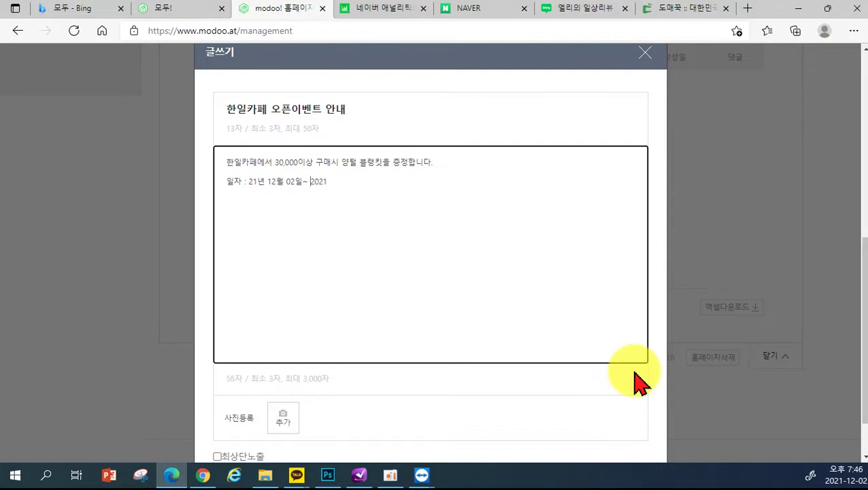
type("20")
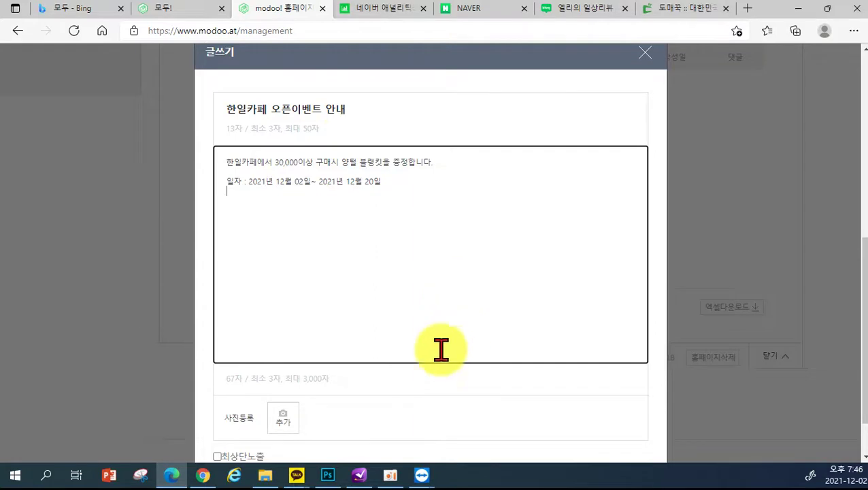
Add the pink balloon photo from the desktop's 이미지 folder to the post's photo upload.
left_click(283, 418)
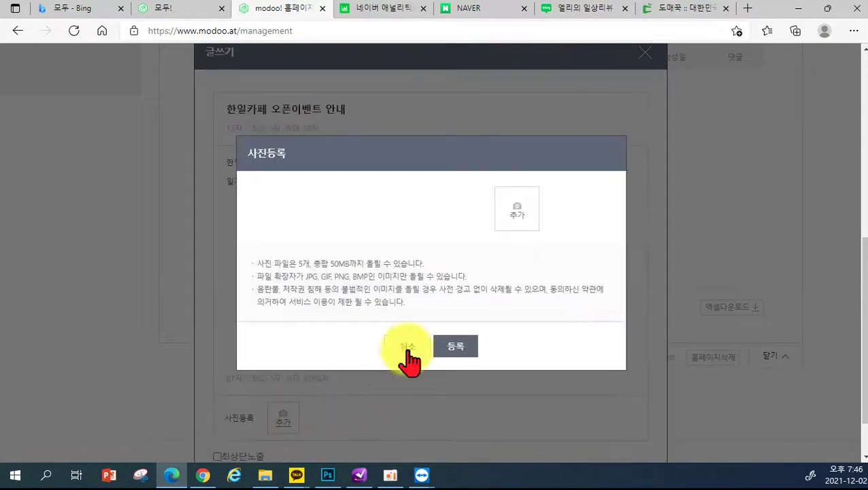
left_click(519, 219)
scroll(173, 163, "down", 10)
scroll(170, 197, "down", 5)
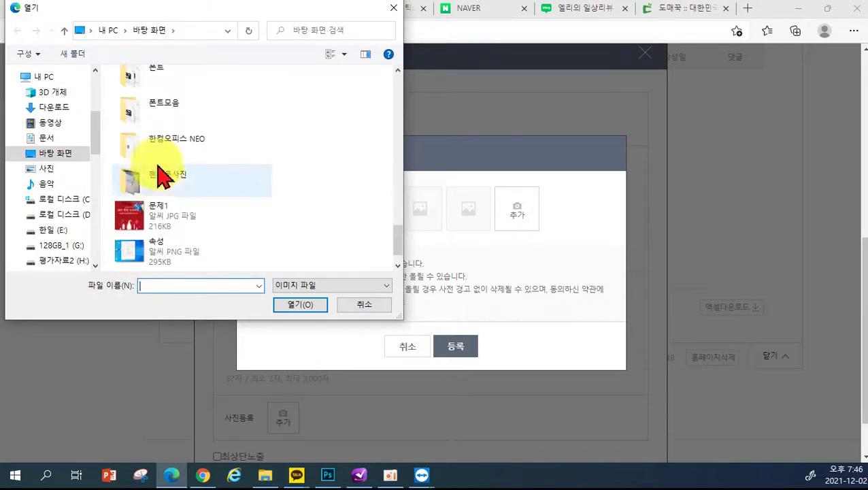
scroll(165, 174, "up", 7)
double_click(155, 166)
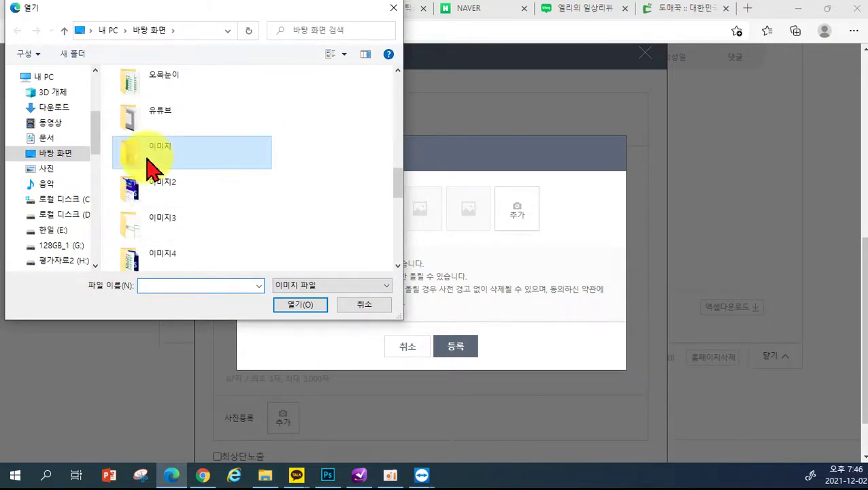
scroll(343, 216, "down", 2)
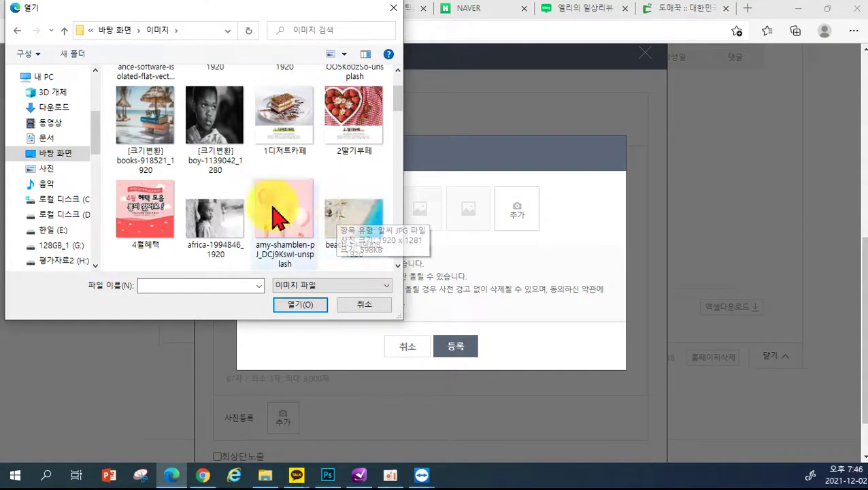
double_click(279, 211)
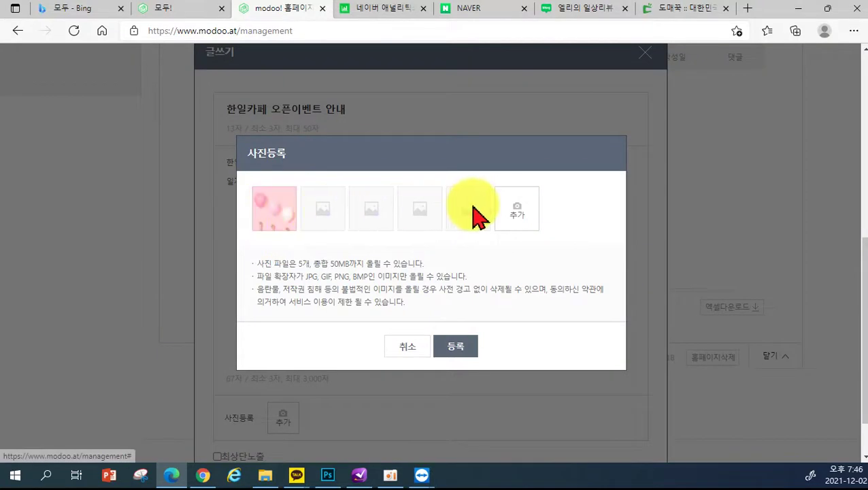
Add the beach photo "[크기변환]books-918521_1920" and register both photos in the notice post.
left_click(518, 224)
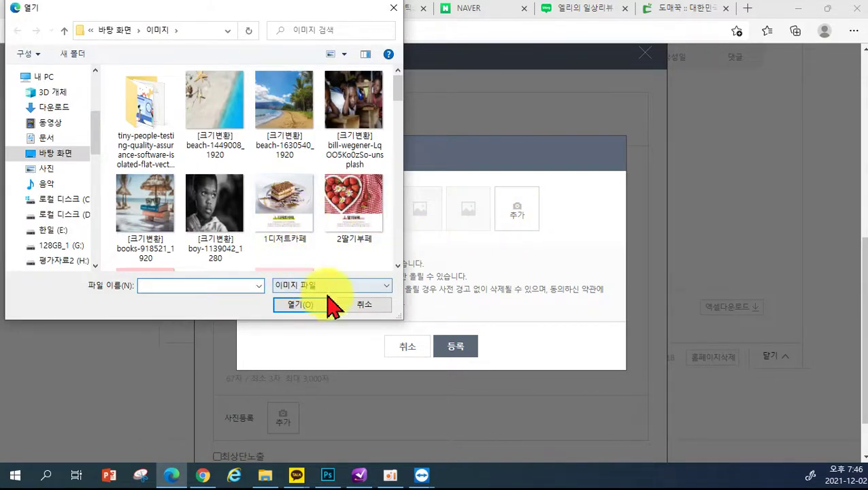
left_click(136, 216)
left_click(299, 304)
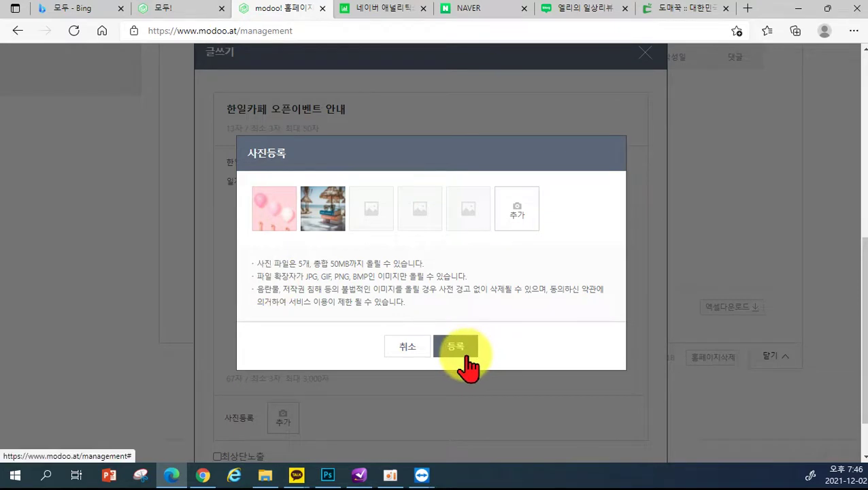
left_click(469, 357)
left_click(469, 366)
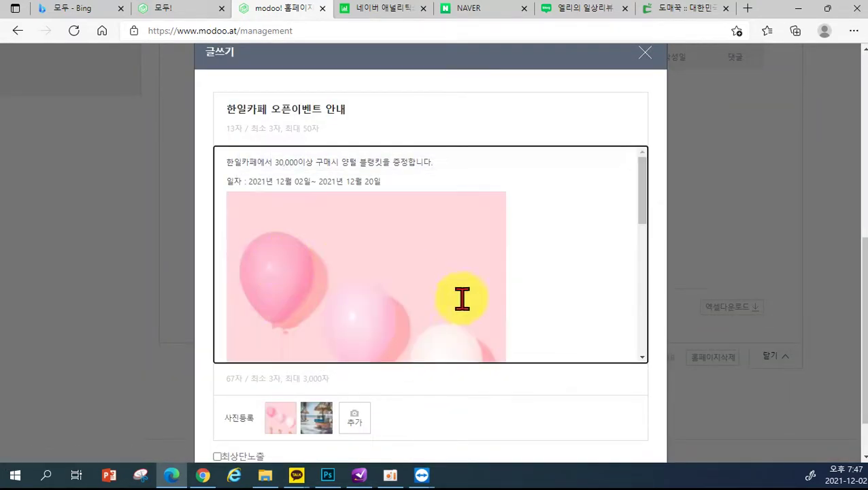
Insert blank line space between the balloon photo and the beach photo in the notice body.
scroll(461, 284, "down", 1)
scroll(462, 274, "down", 2)
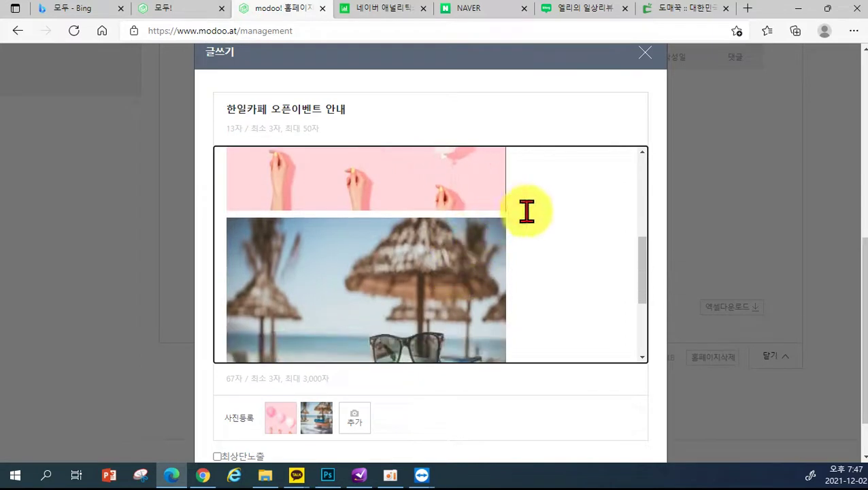
scroll(527, 213, "up", 3)
scroll(436, 209, "down", 2)
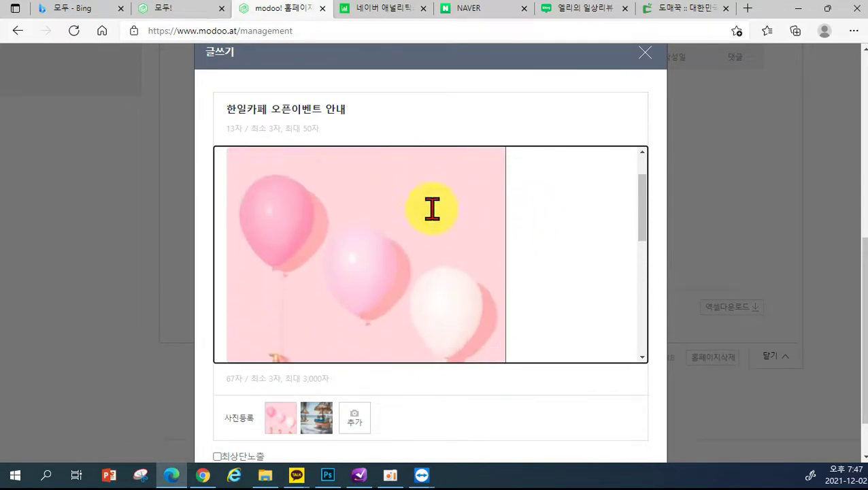
left_click(532, 245)
key("Return")
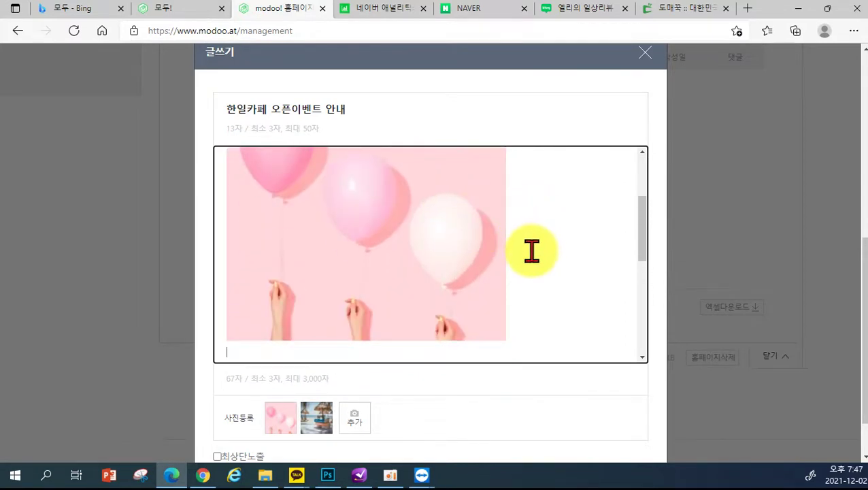
scroll(532, 251, "down", 1)
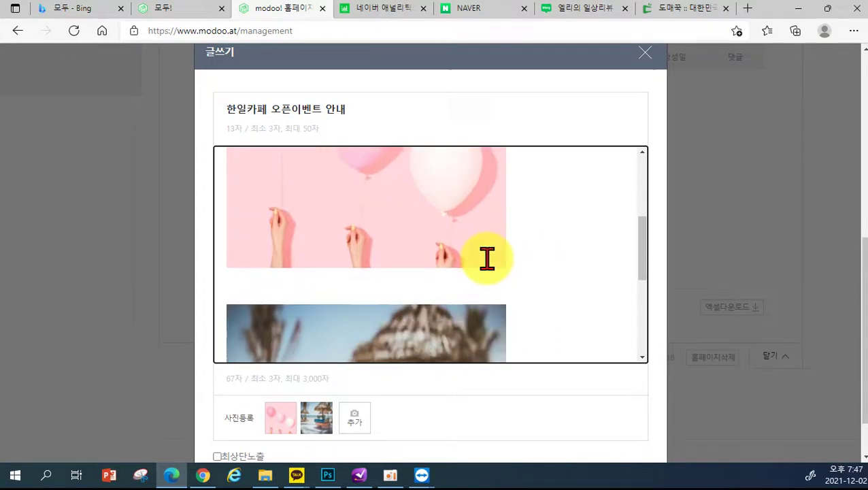
Write the caption "양털같이 가벼운 블랭킷" directly below the balloon photo in the notice body.
left_click(271, 280)
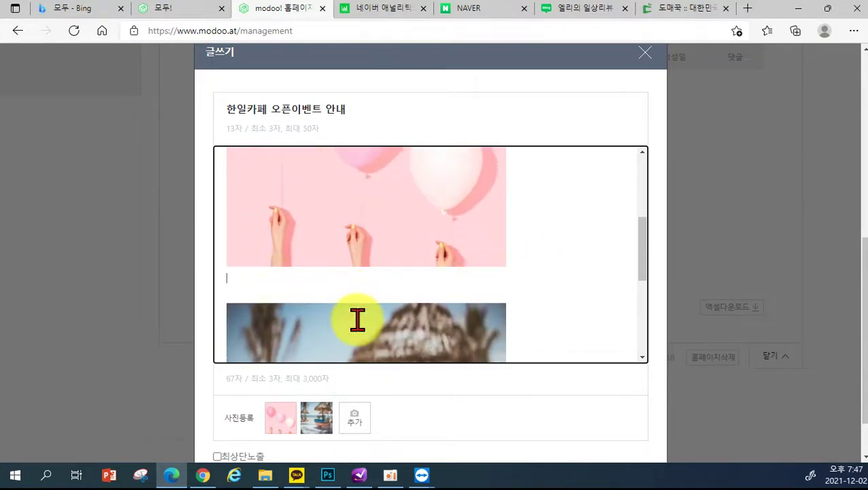
key("BackSpace")
scroll(358, 320, "up", 1)
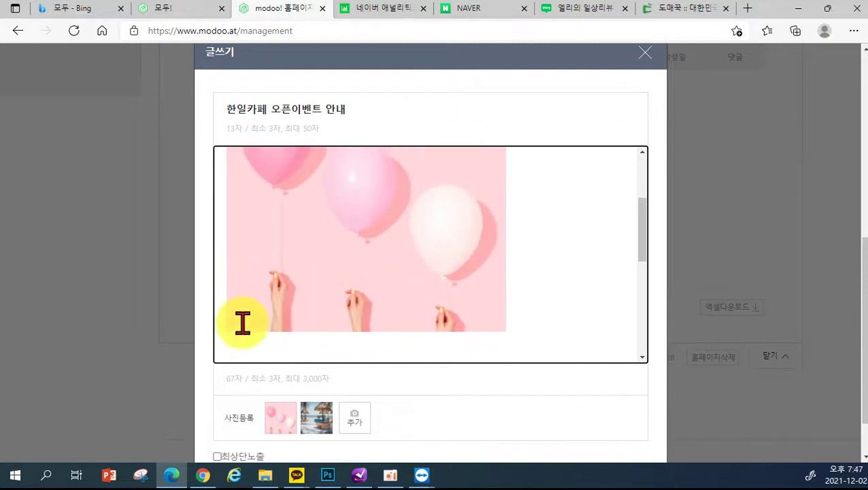
scroll(388, 354, "down", 1)
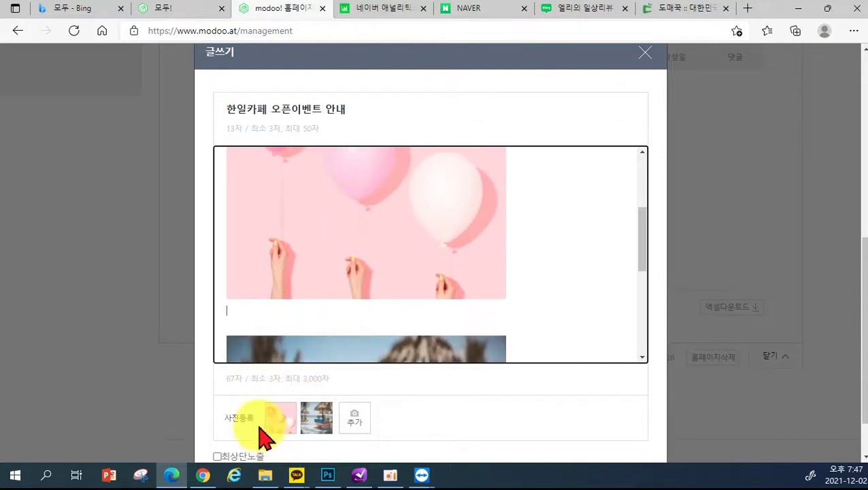
scroll(281, 218, "up", 1)
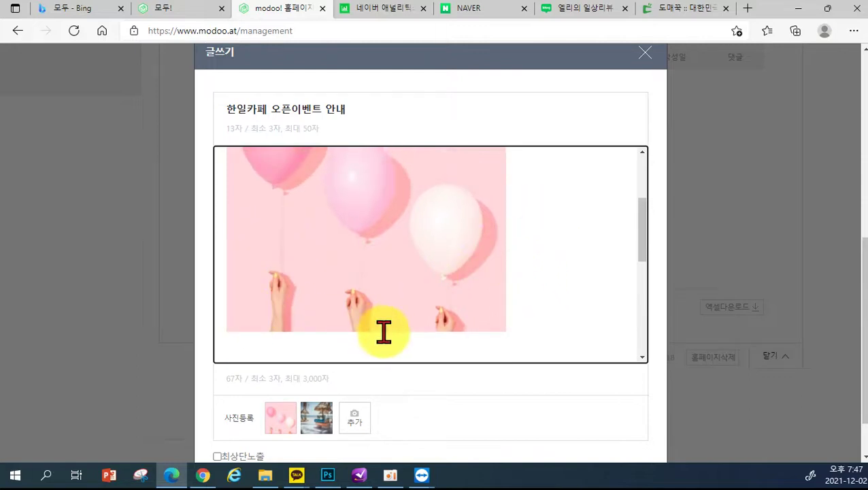
scroll(353, 327, "down", 2)
left_click(300, 289)
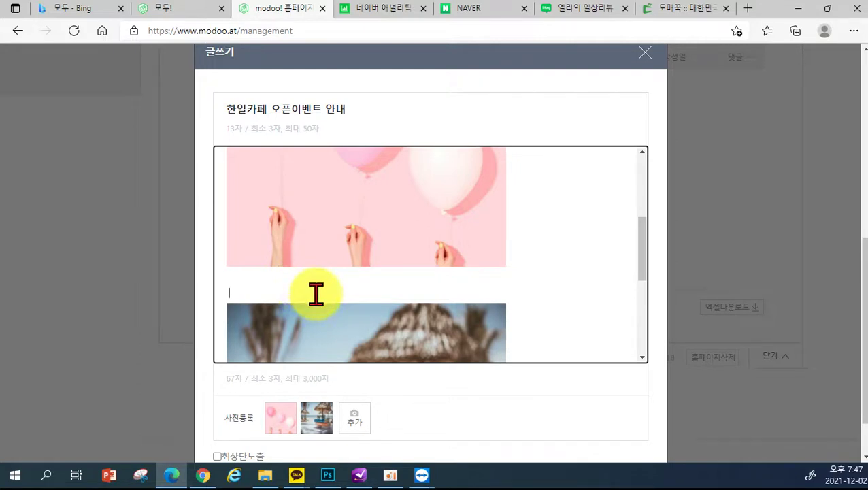
type("양털같이 가벼운 블랭킷")
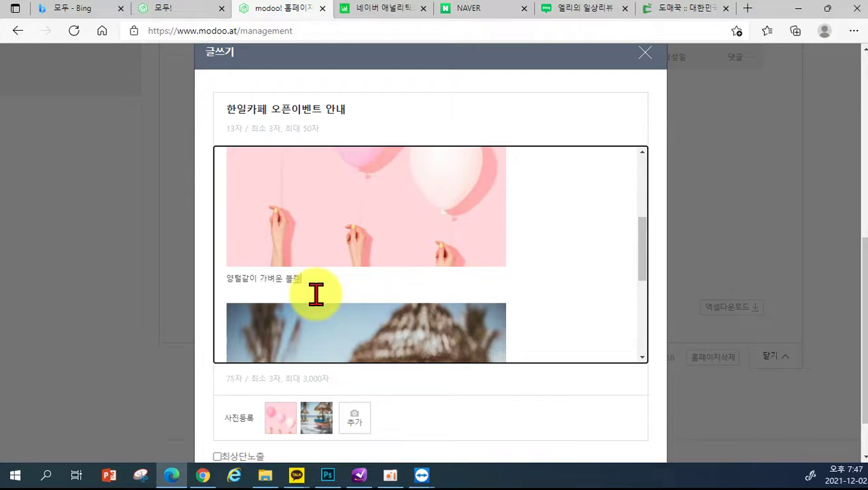
Write the caption "카페 이용권 1시간" below the beach photo and add a line break after it.
scroll(316, 294, "down", 3)
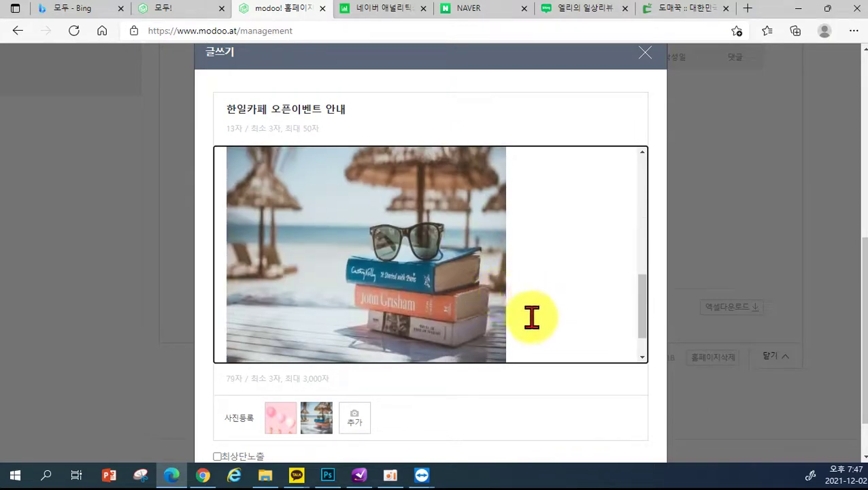
left_click(532, 317)
key("Return")
key("Return")
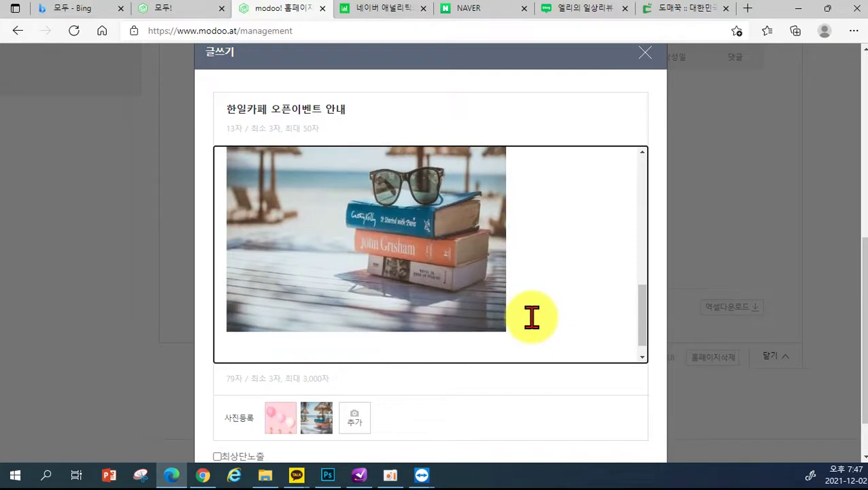
type("고")
key("BackSpace")
key("BackSpace")
type("카페 이용권 1시간")
key("Return")
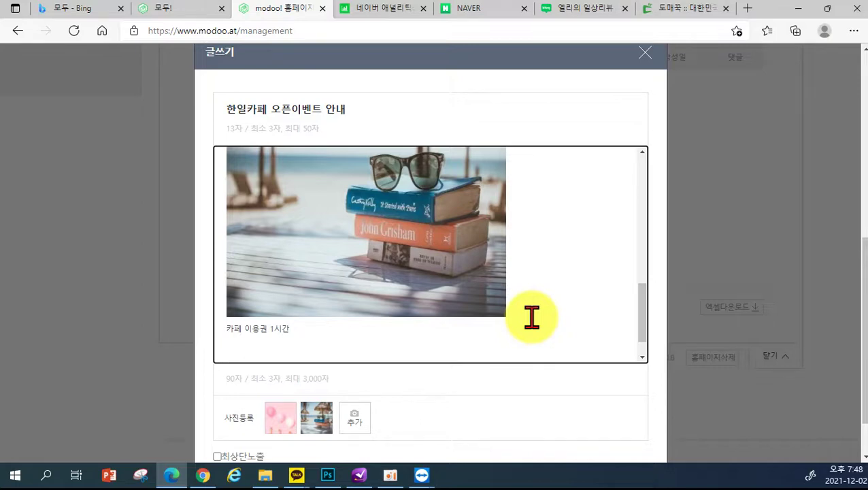
Switch to a new, maximized Chrome window, search Google for 유튜브 and open the YouTube site.
scroll(479, 309, "down", 3)
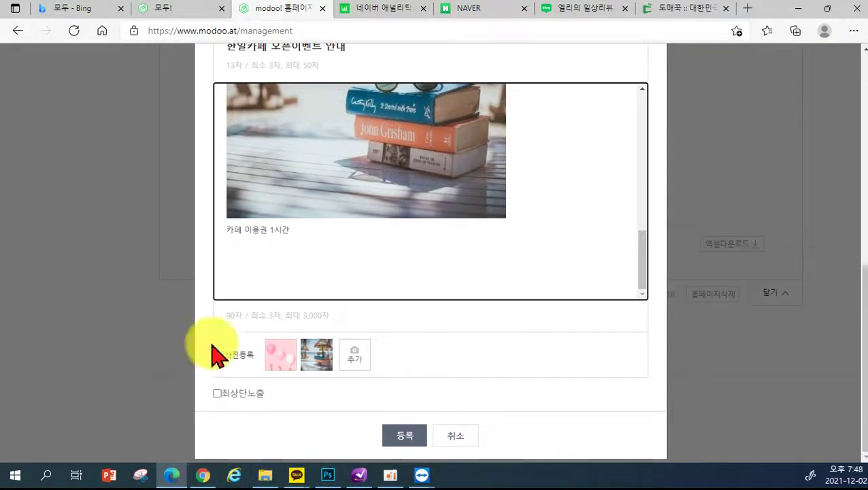
right_click(204, 477)
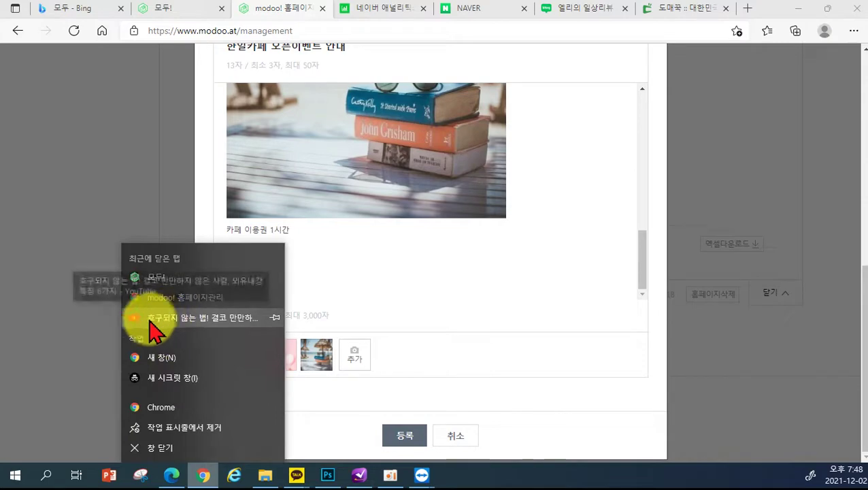
left_click(153, 370)
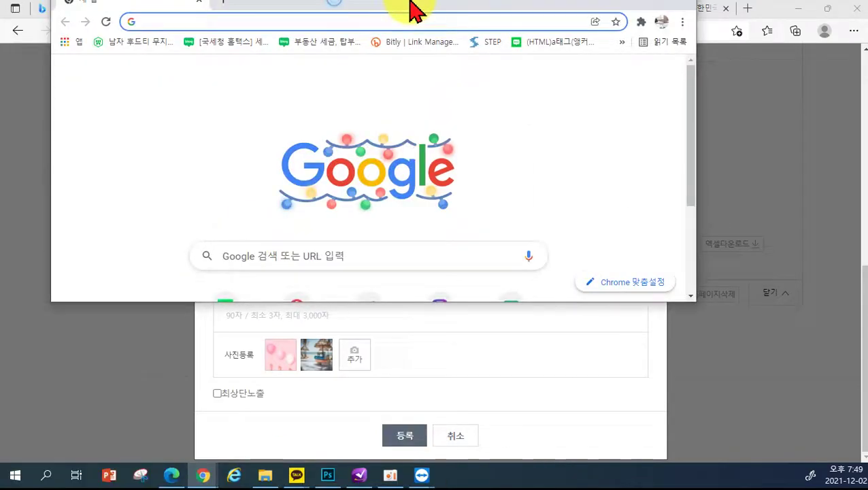
double_click(409, 10)
left_click(334, 268)
type("d")
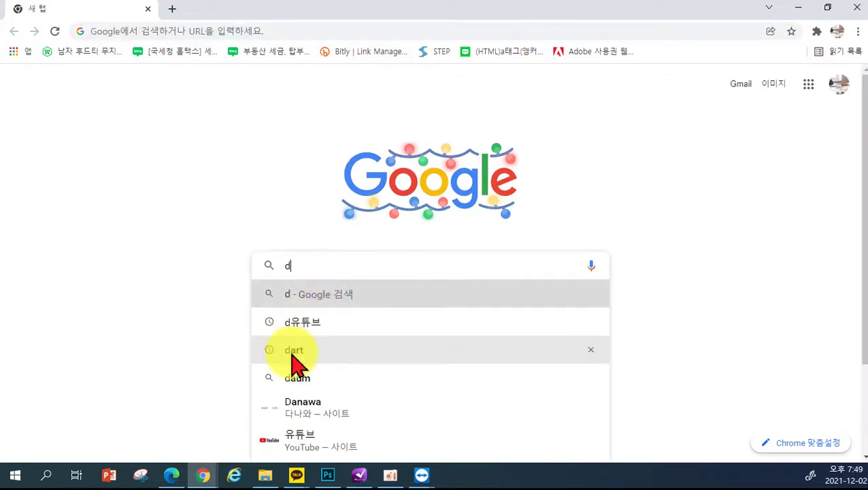
left_click(303, 438)
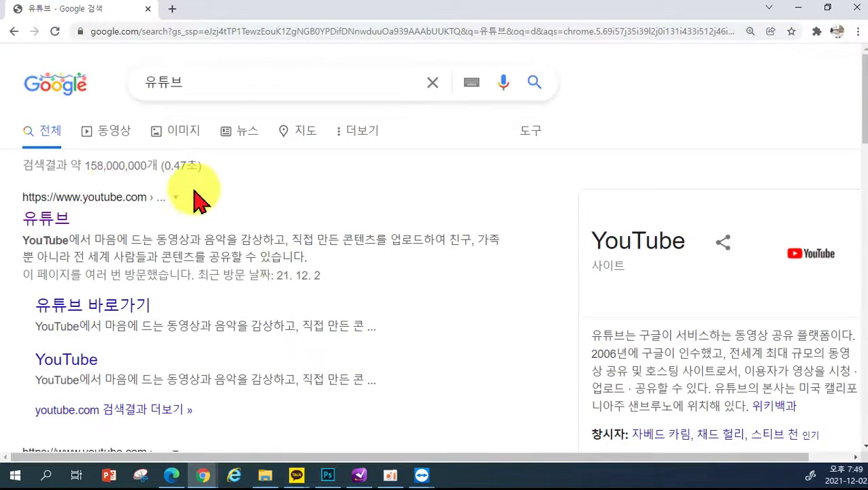
left_click(53, 216)
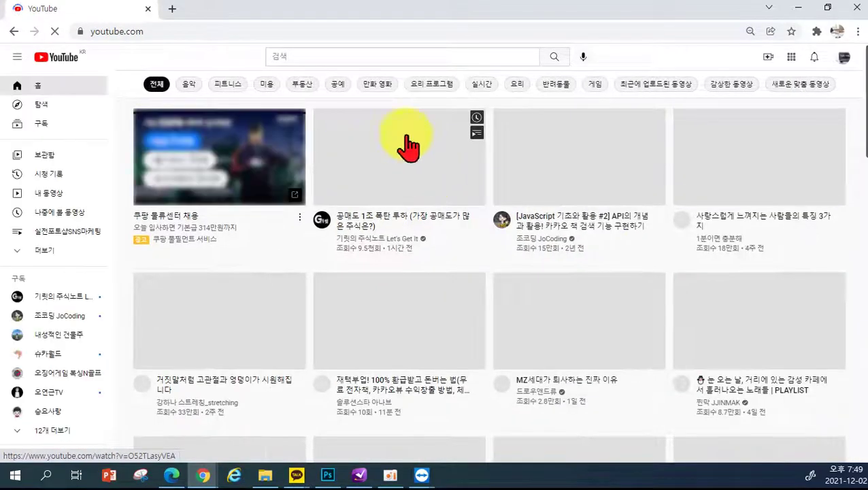
Open the video "지하철에서 폰으로 찍는 아저씨" from the YouTube home feed and copy its URL.
scroll(283, 294, "down", 2)
scroll(283, 294, "down", 3)
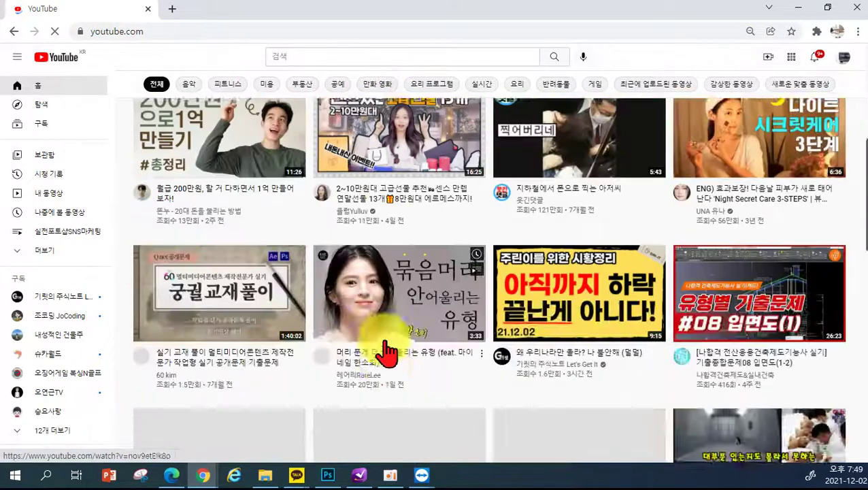
scroll(361, 320, "up", 1)
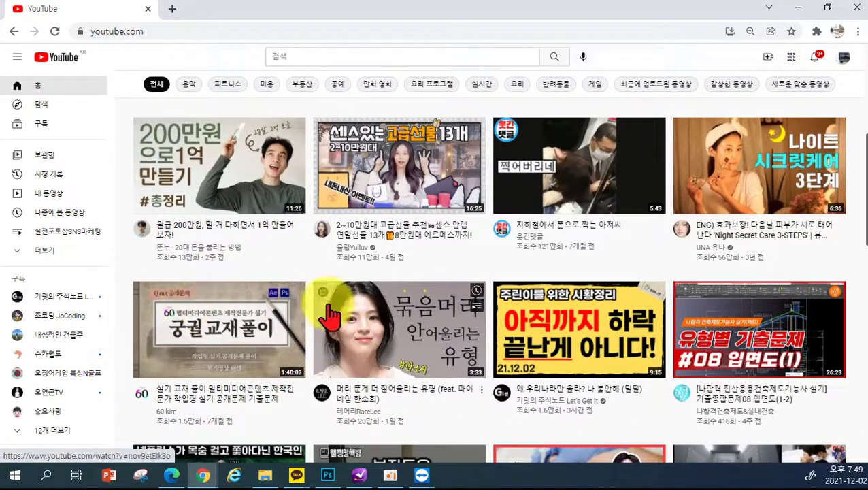
scroll(217, 319, "up", 2)
scroll(551, 268, "up", 1)
scroll(581, 275, "down", 1)
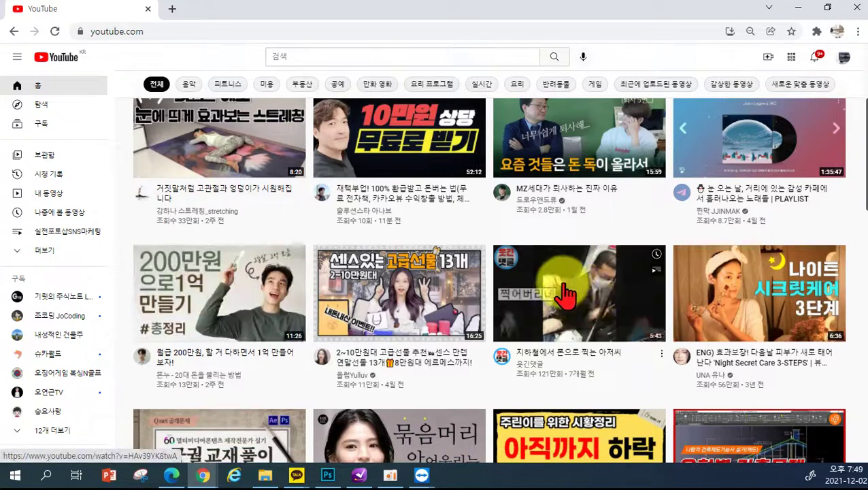
left_click(579, 292)
right_click(134, 29)
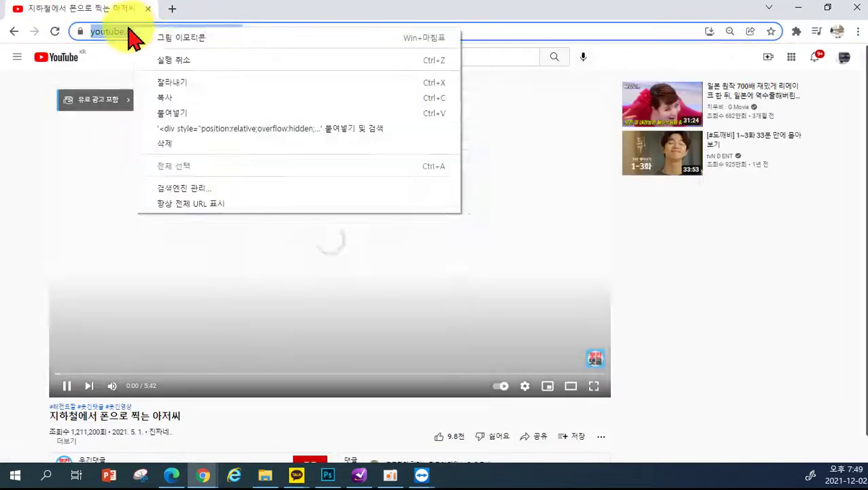
left_click(167, 96)
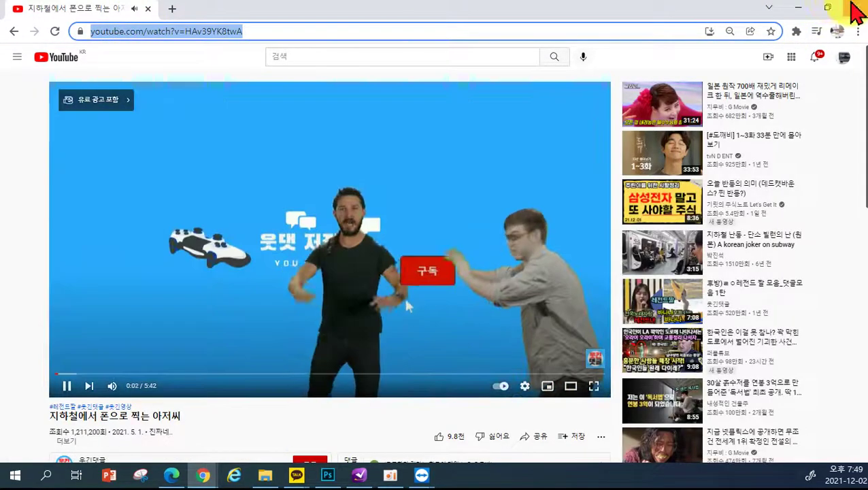
Return to the notice in Edge, paste the YouTube video link below the "카페 이용권 1시간" caption and register the post.
left_click(820, 6)
key("ctrl+v")
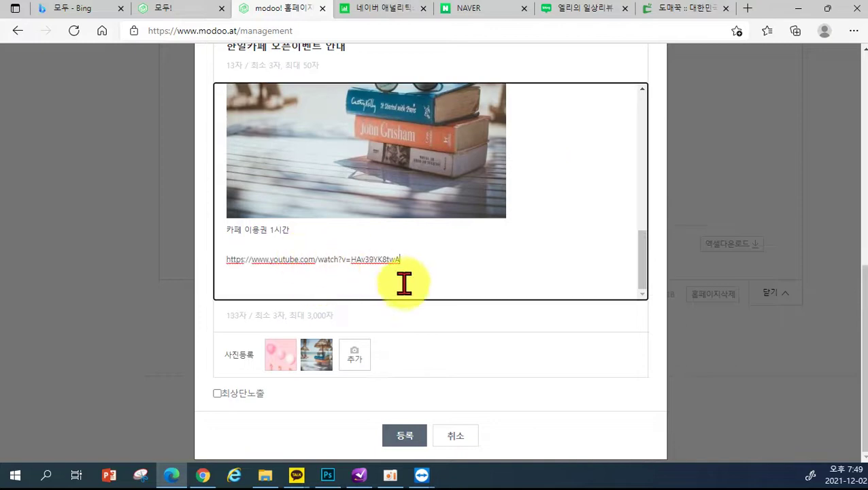
left_click(411, 438)
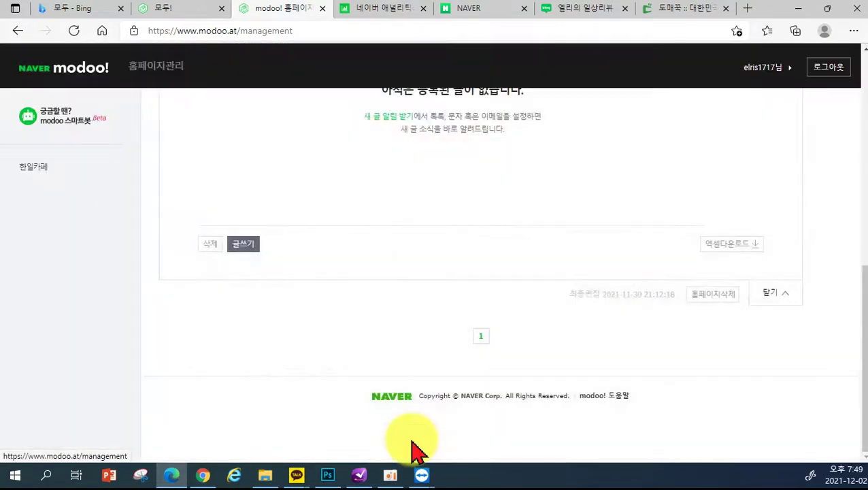
scroll(446, 260, "up", 3)
scroll(454, 275, "up", 1)
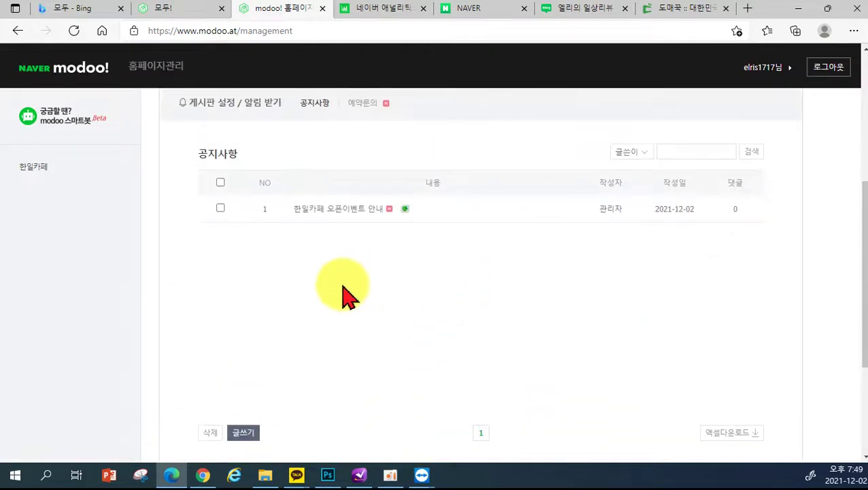
scroll(340, 218, "up", 3)
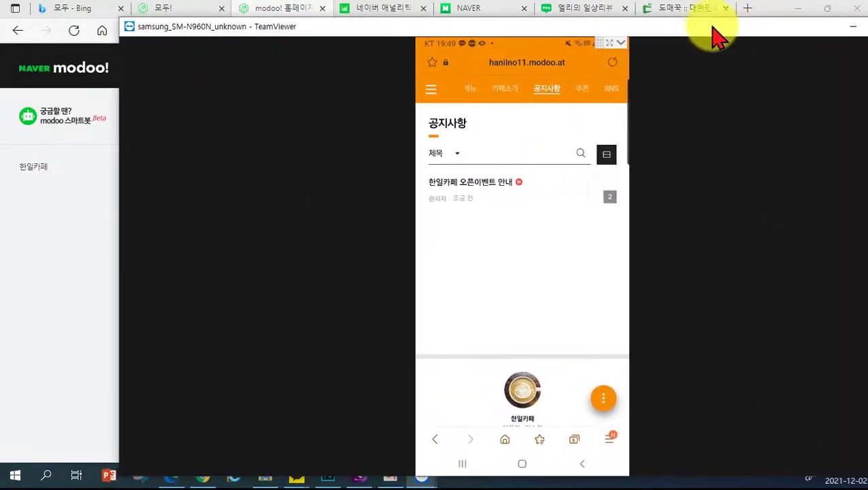
In the TeamViewer phone view, open the "한일카페 오픈이벤트 안내" notice, try its YouTube link, and move the window aside.
left_click(483, 182)
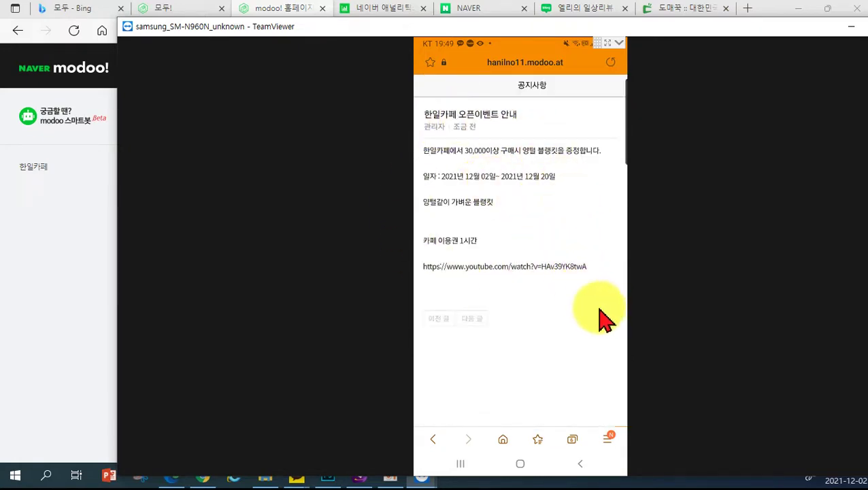
left_click(548, 271)
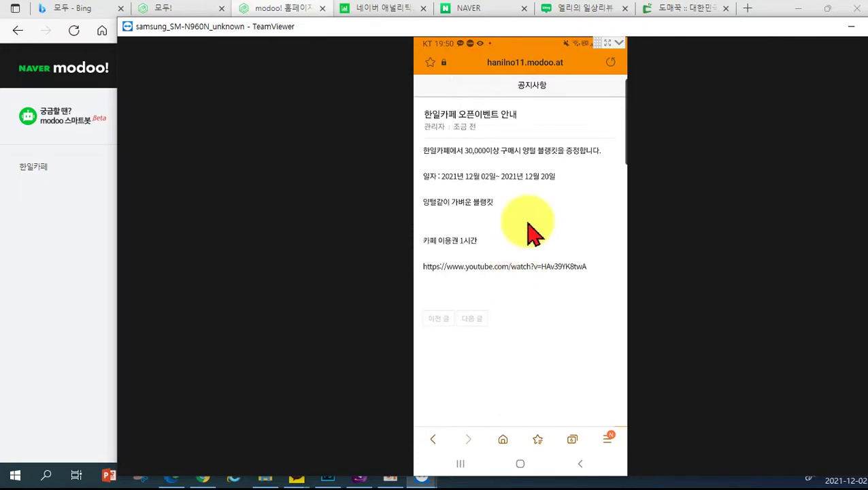
left_click_drag(651, 27, 2, 163)
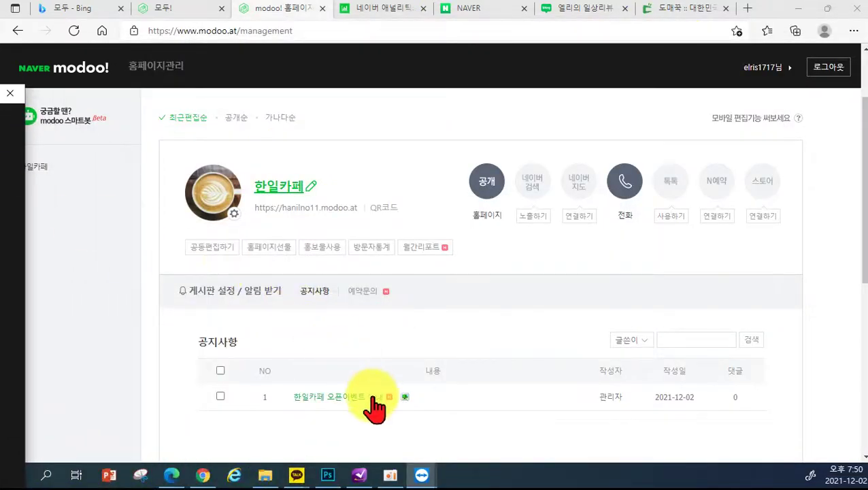
Open the registered "한일카페 오픈이벤트 안내" notice in homepage management, review its photos, captions and link, and close it.
scroll(424, 367, "down", 1)
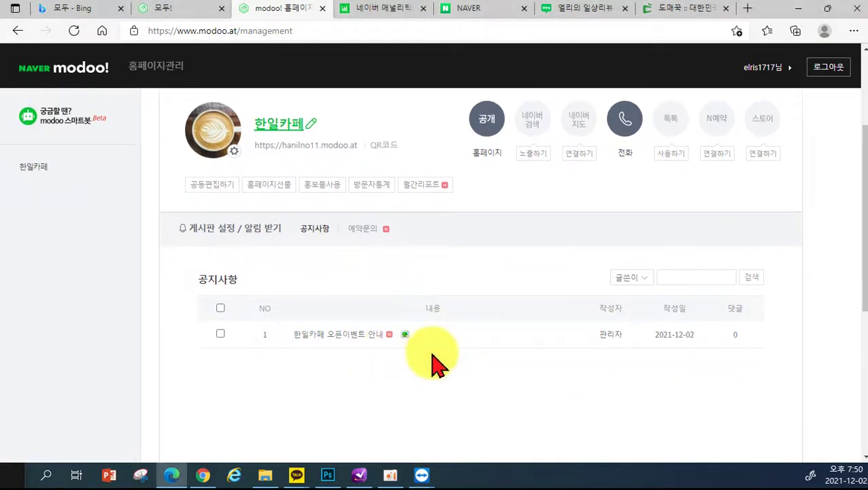
left_click(436, 347)
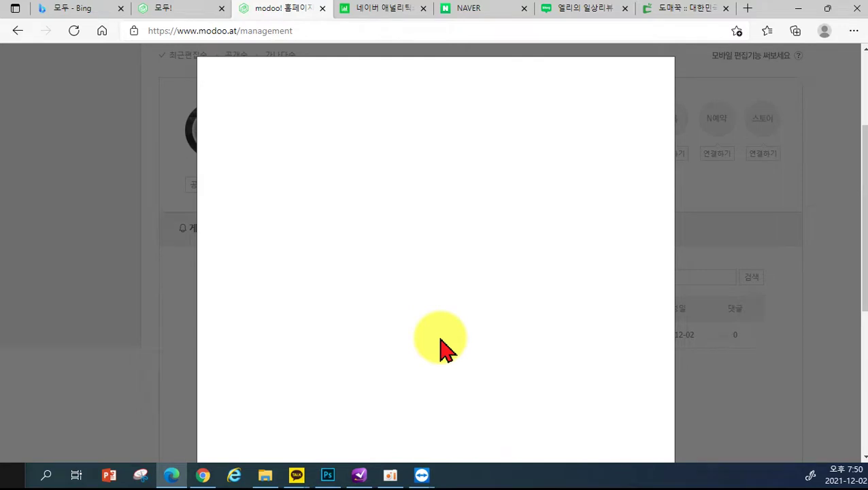
scroll(441, 345, "down", 5)
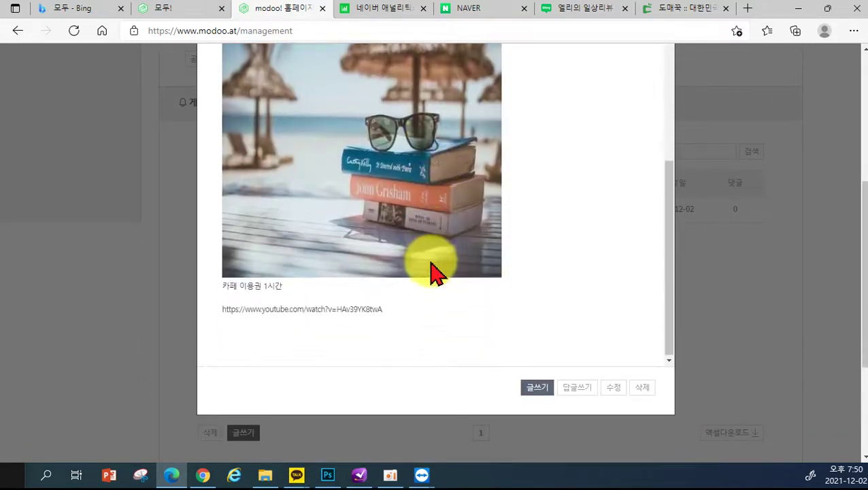
scroll(436, 271, "up", 3)
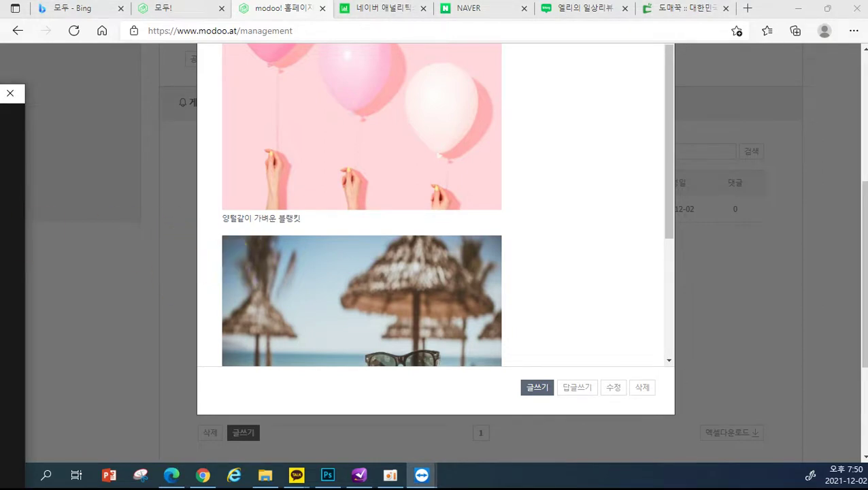
scroll(608, 158, "up", 5)
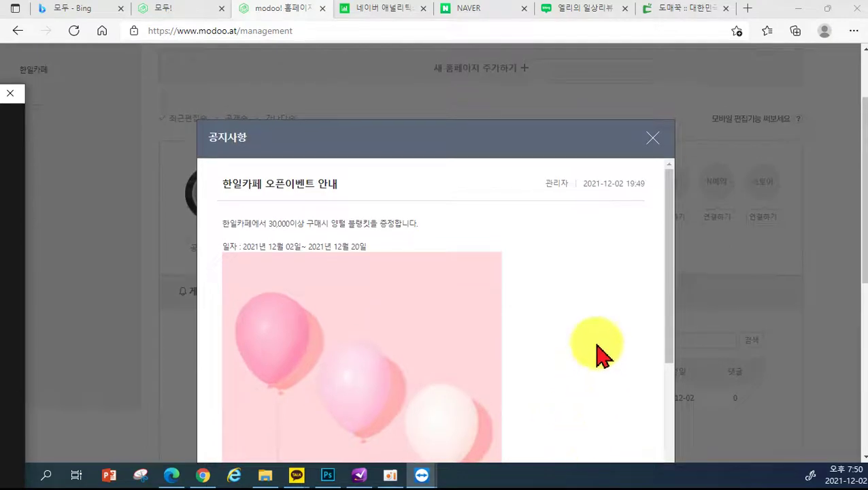
left_click(654, 139)
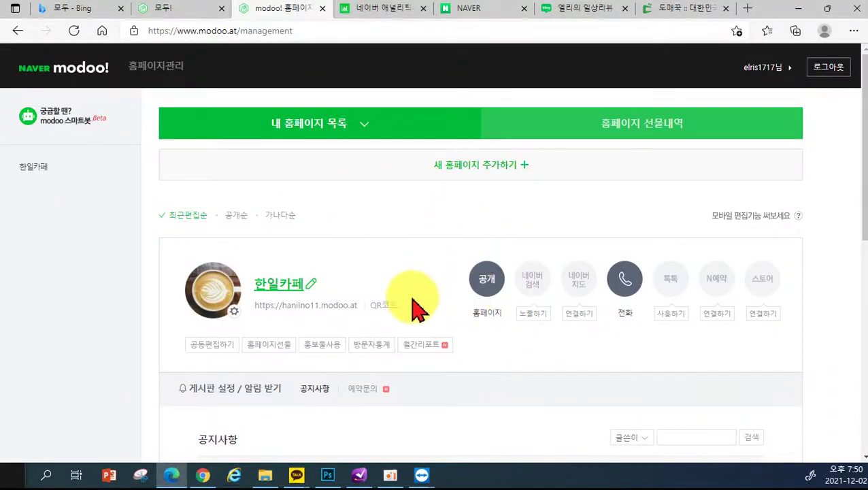
Open the 한일카페 homepage in the editor and bring the 예약문의 and 오시는길 pages into view.
left_click(281, 297)
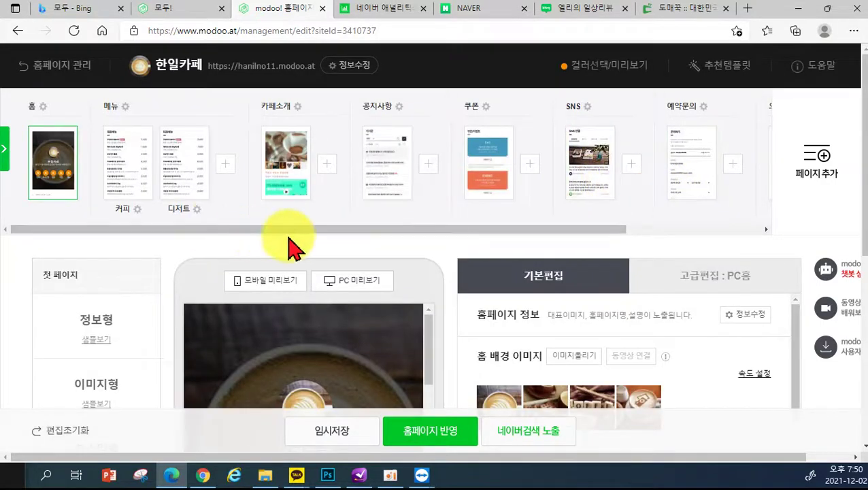
left_click_drag(285, 230, 563, 245)
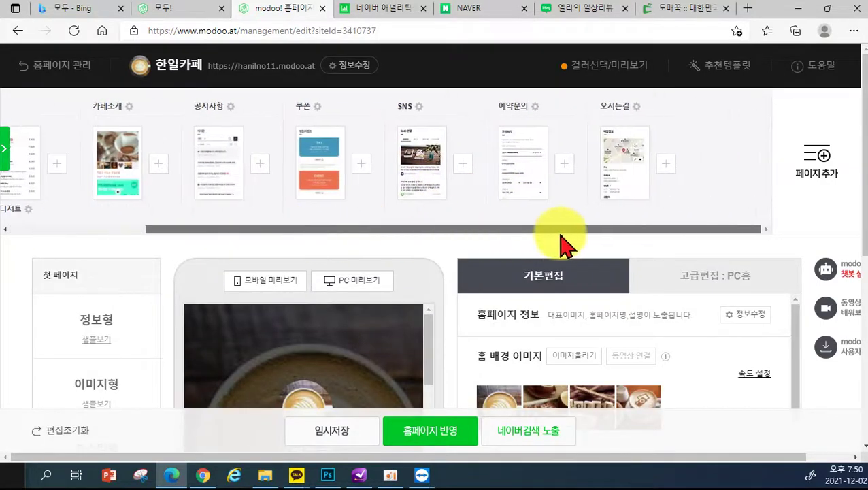
Add a 스케줄(캘린더) function page to the 한일카페 homepage and select it in the page list.
left_click(813, 179)
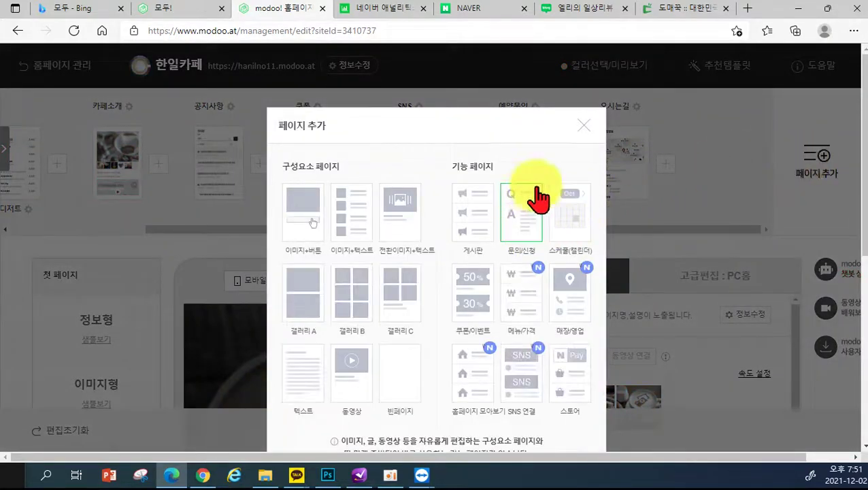
left_click(570, 221)
scroll(558, 398, "down", 4)
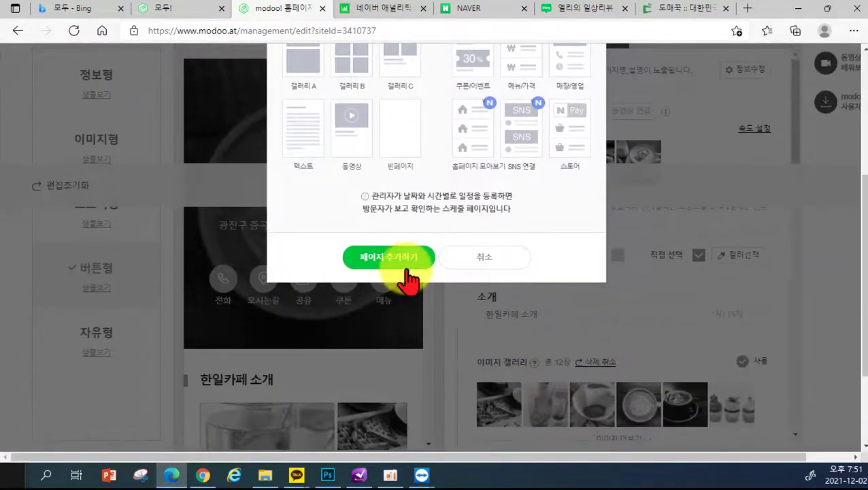
left_click(405, 260)
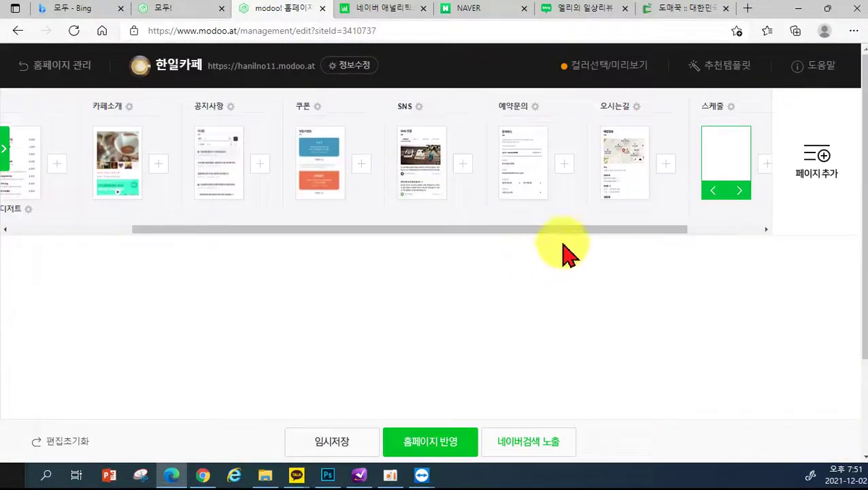
left_click(721, 196)
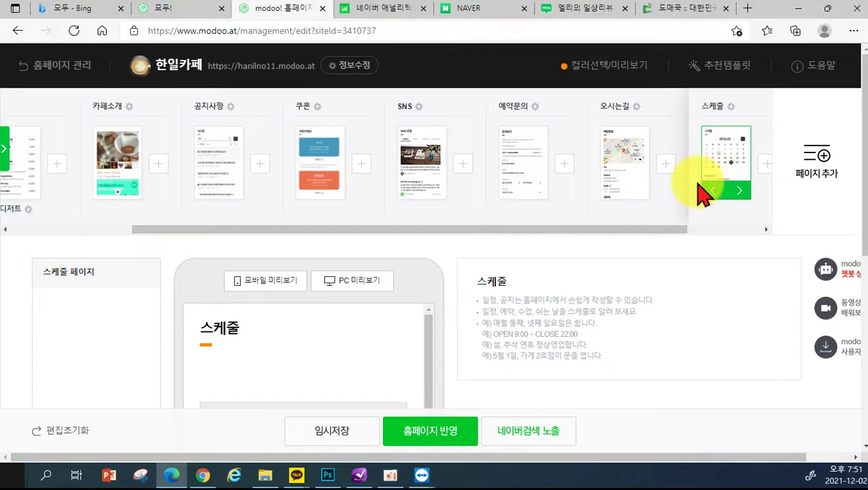
Review the 스케줄 page's calendar preview and publish the changes to the homepage.
scroll(398, 251, "down", 3)
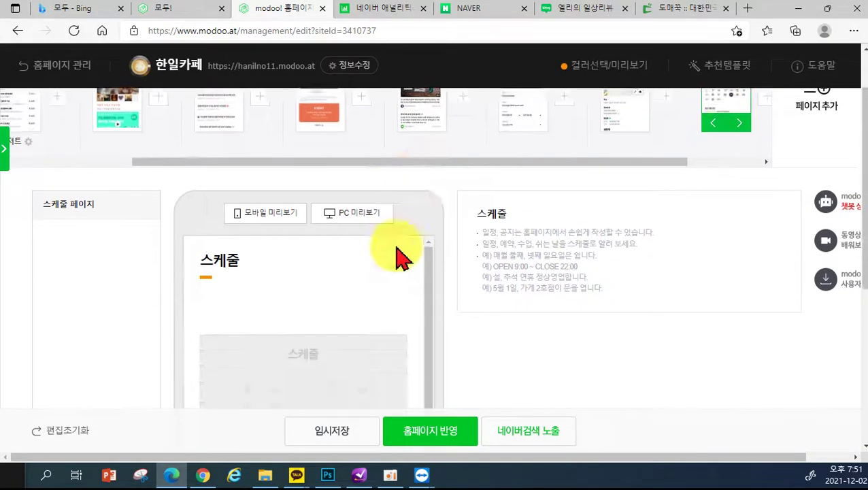
scroll(333, 348, "down", 2)
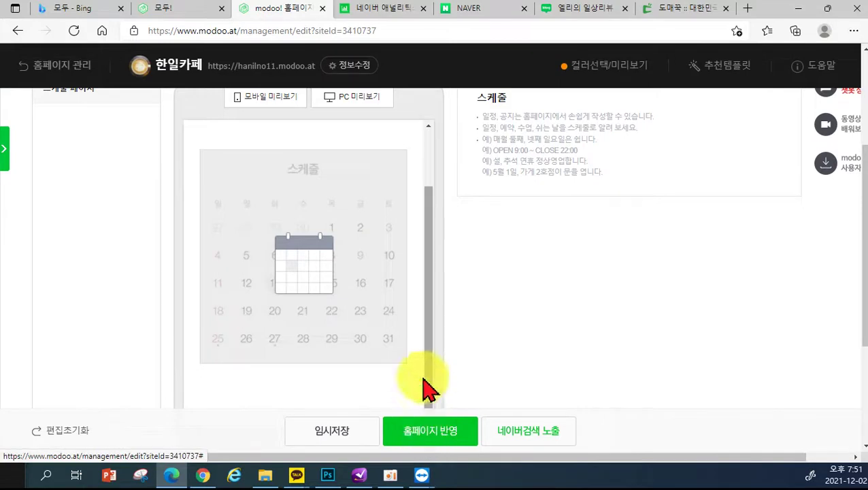
left_click(439, 432)
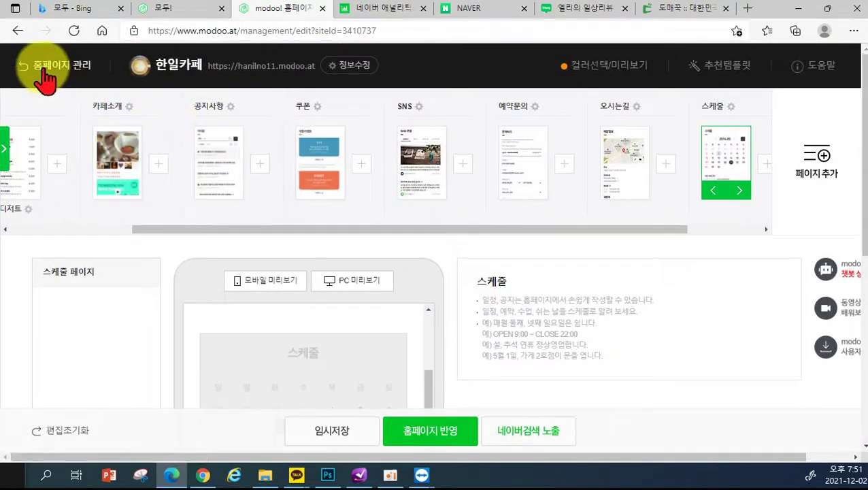
Return to homepage management, putting the phone view away, and reopen the 한일카페 homepage in the editor.
left_click(42, 65)
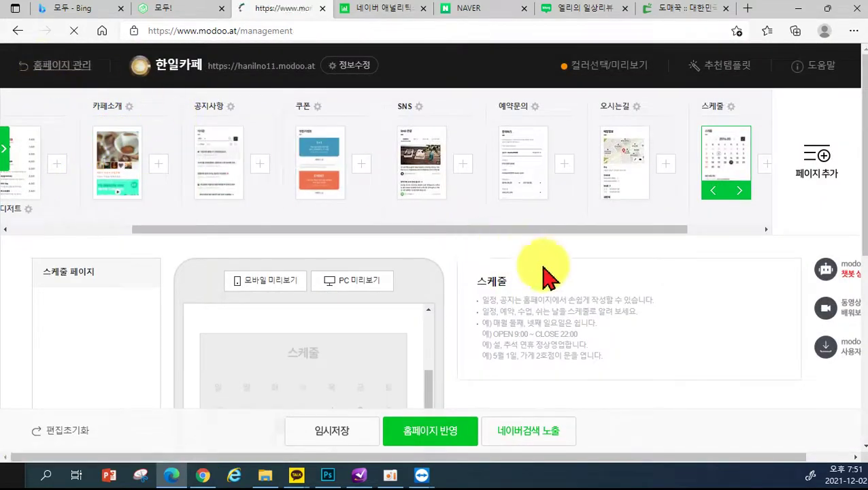
scroll(435, 409, "down", 4)
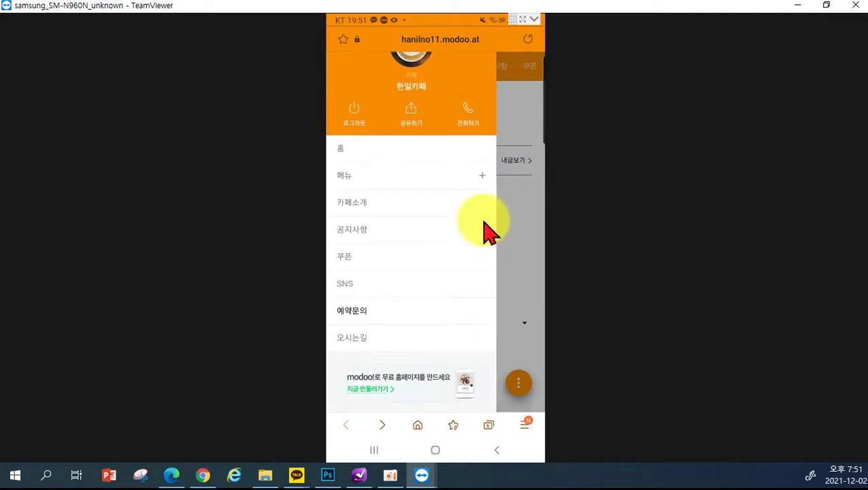
left_click(797, 5)
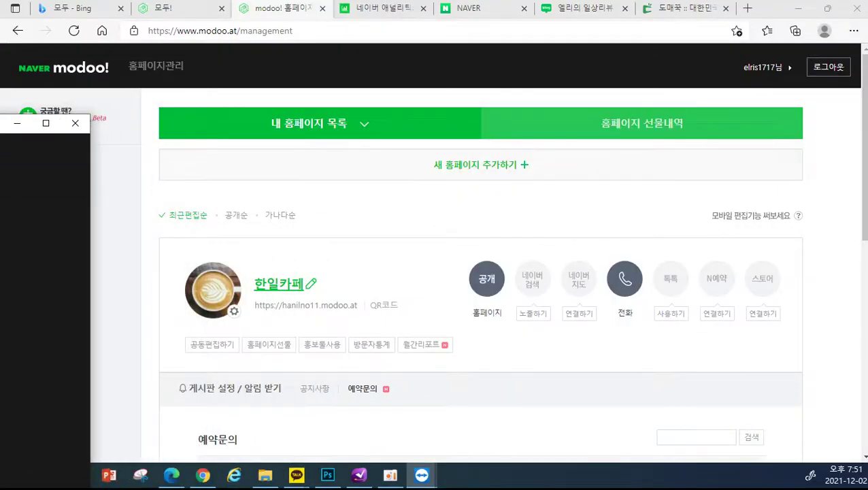
left_click(281, 293)
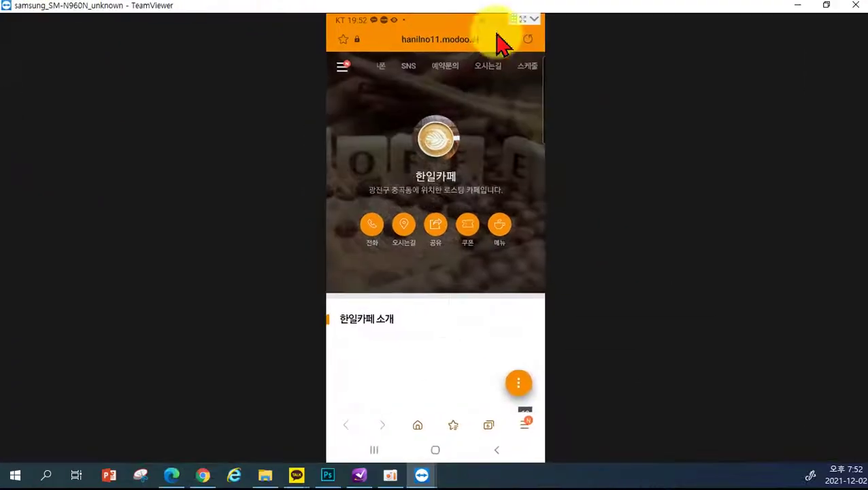
In the TeamViewer phone view, open the 스케줄 page, try several December dates and the quick menu, and move the window aside.
left_click(530, 69)
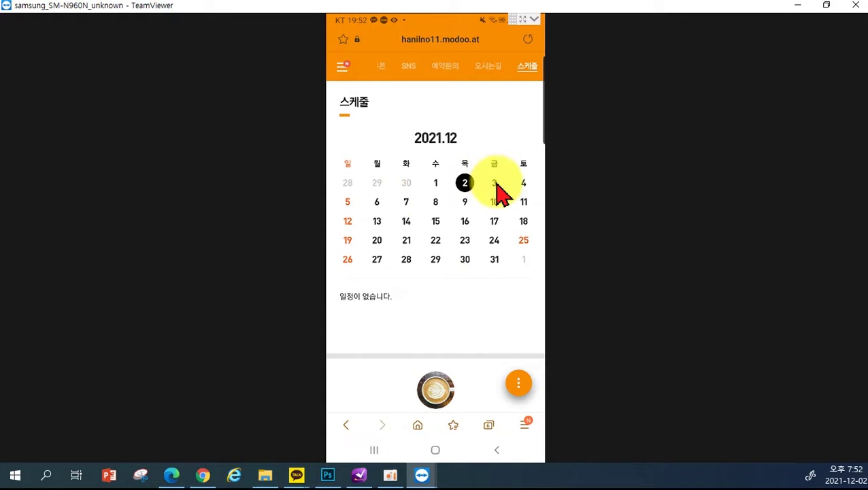
left_click(496, 186)
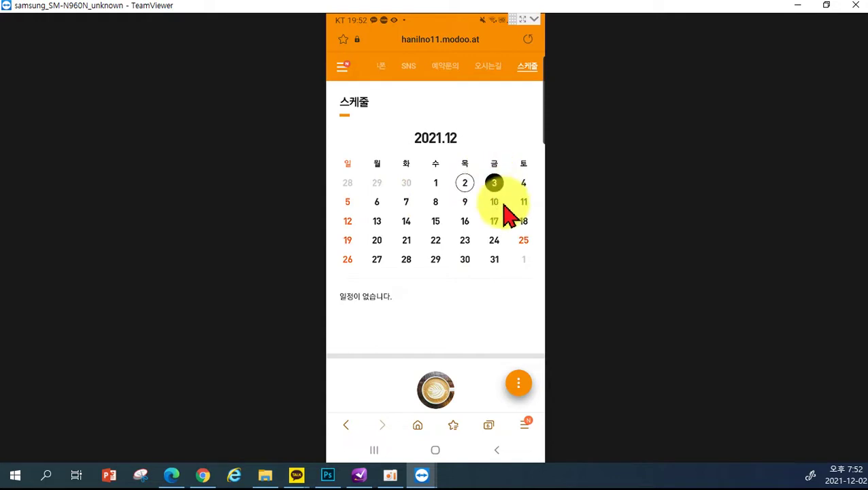
left_click(524, 386)
left_click(402, 268)
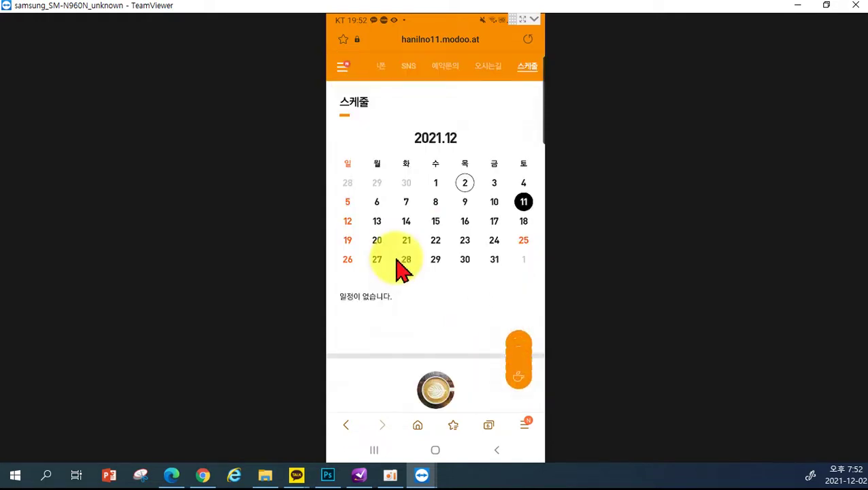
left_click(406, 259)
left_click(523, 386)
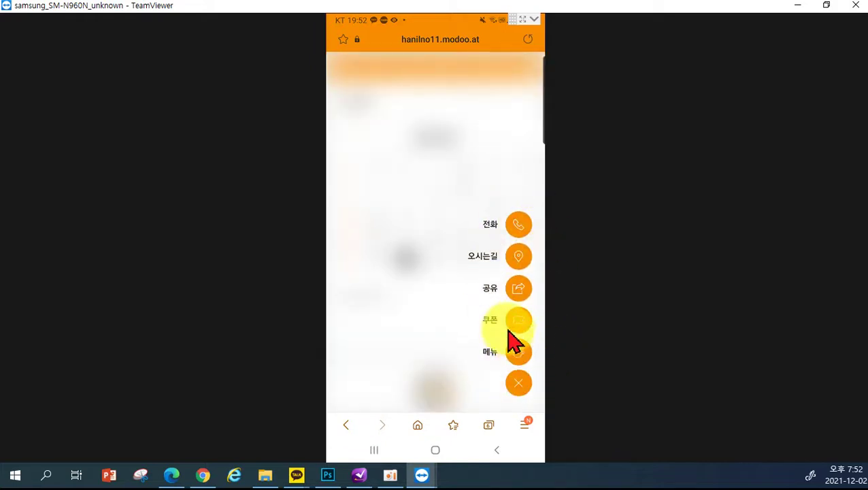
left_click_drag(739, 8, 0, 246)
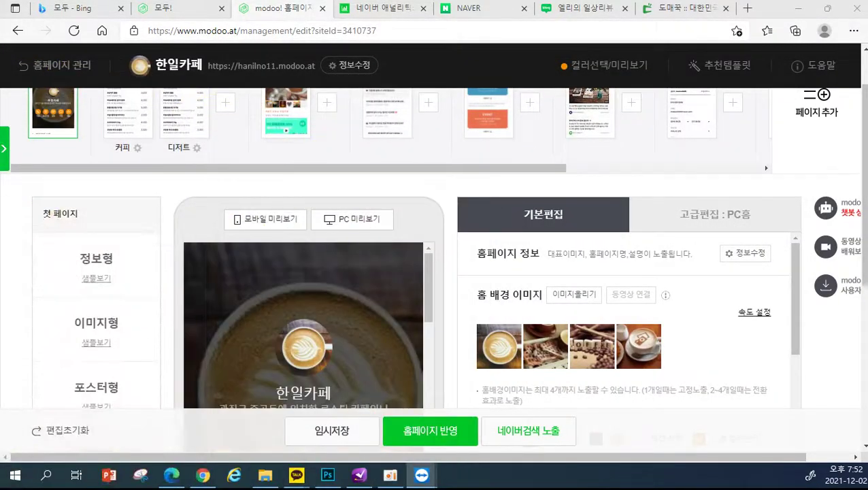
Open the 스케줄 page in the homepage editor and examine its calendar preview for editing options.
scroll(408, 282, "up", 1)
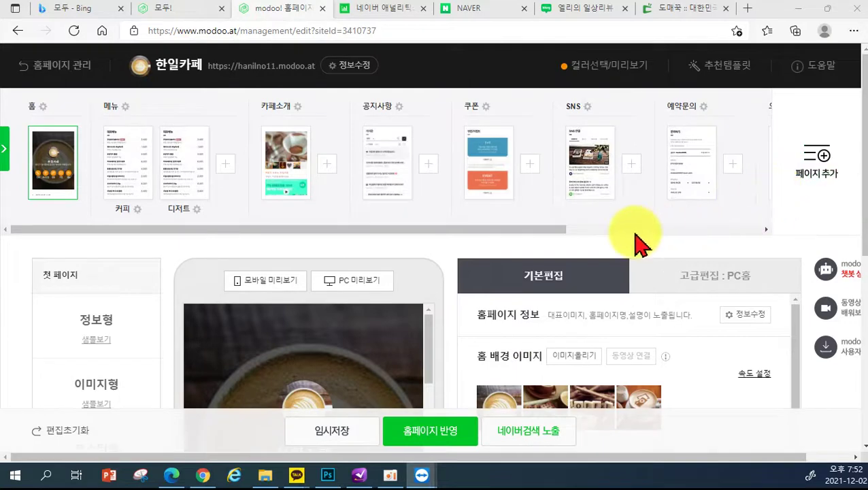
left_click_drag(558, 231, 765, 242)
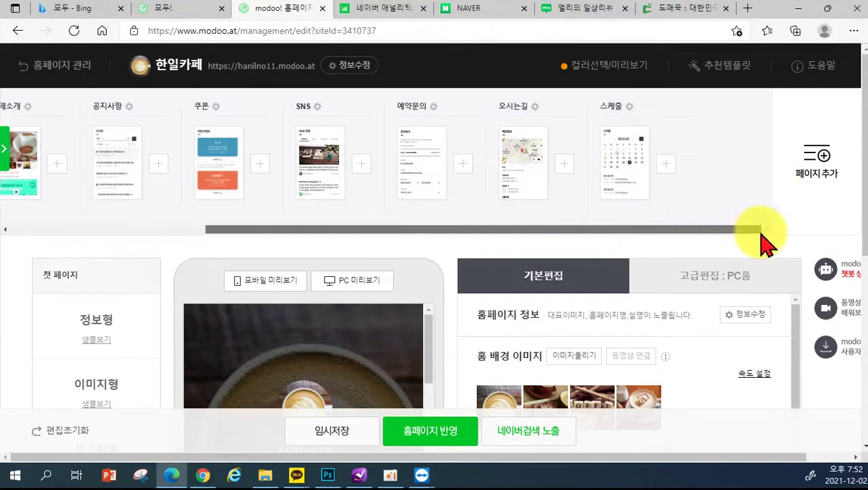
left_click(633, 169)
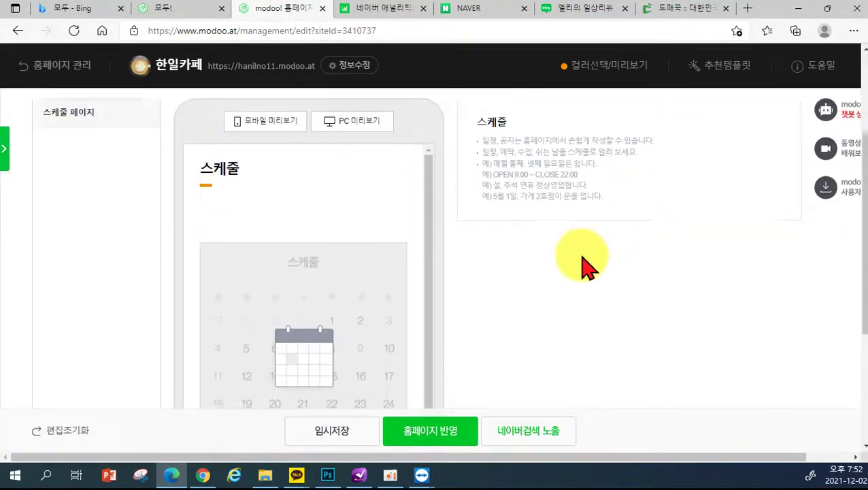
scroll(585, 266, "down", 1)
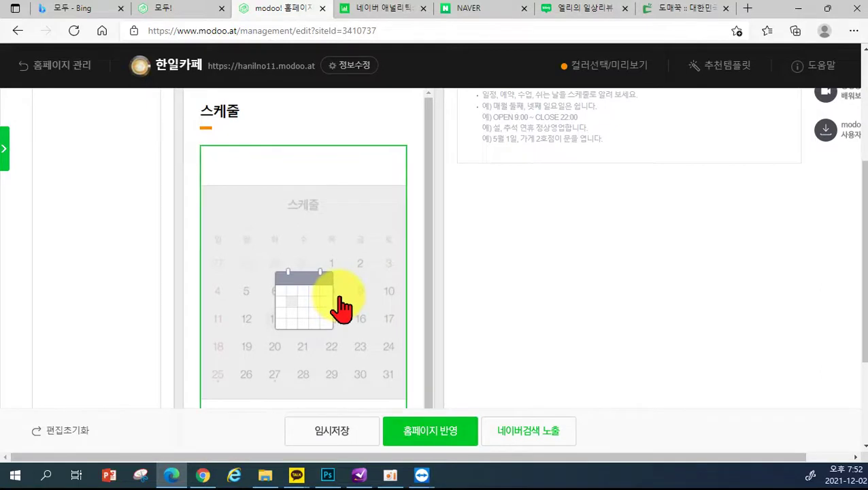
scroll(342, 308, "down", 1)
scroll(381, 265, "up", 5)
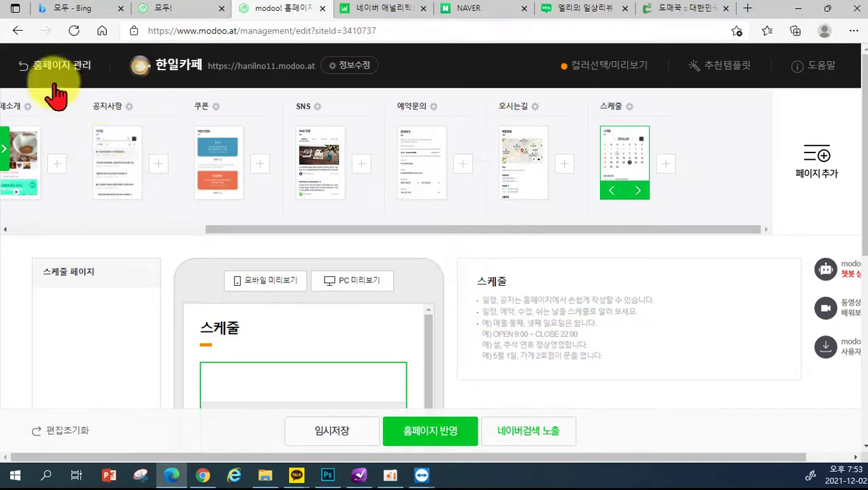
Open the live 한일카페 homepage, dismiss the monthly report tip, and browse the 스케줄 page's 2021.12 calendar.
left_click(239, 66)
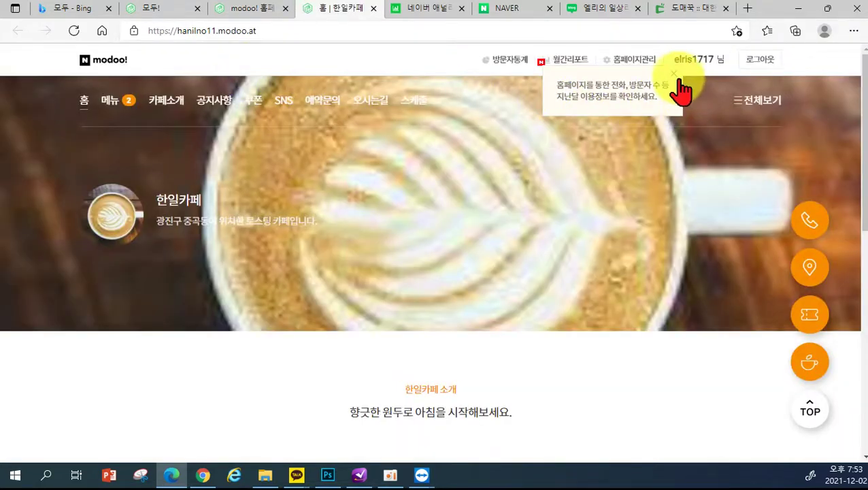
left_click(681, 82)
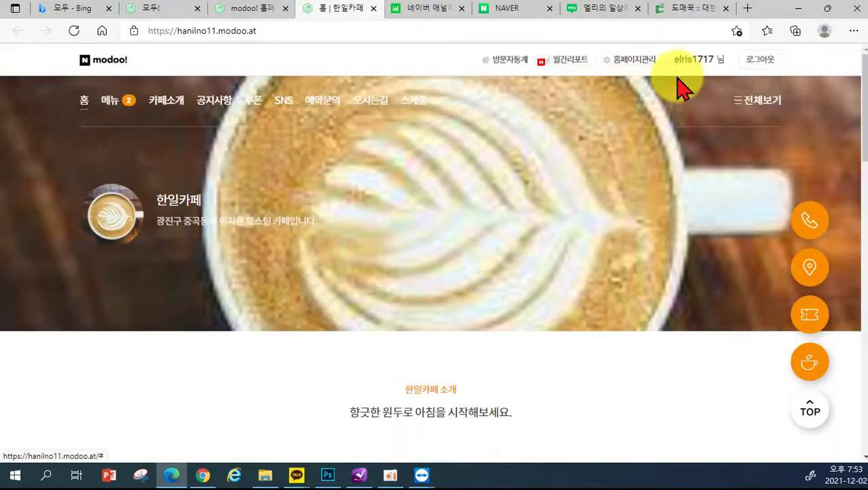
left_click(412, 105)
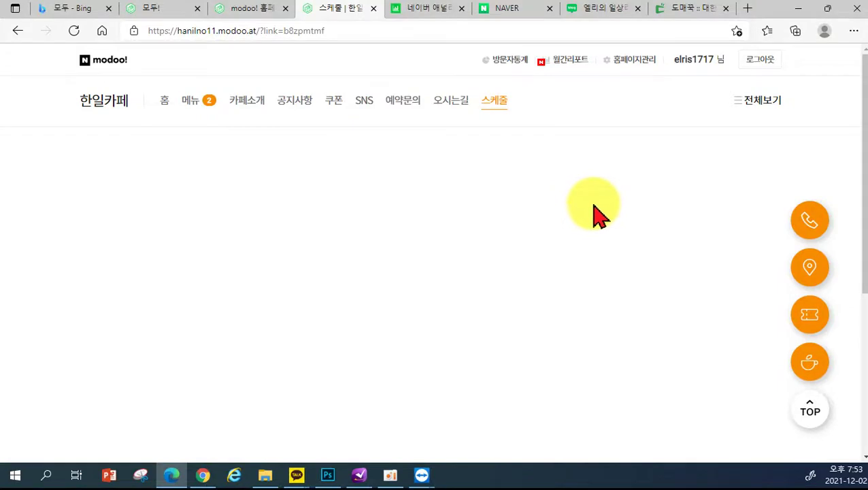
scroll(593, 213, "down", 2)
scroll(568, 245, "up", 2)
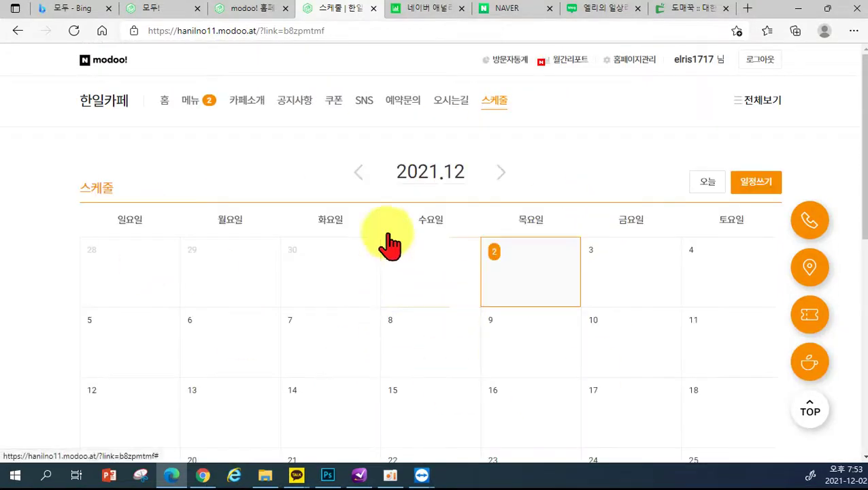
scroll(507, 265, "down", 1)
scroll(514, 276, "up", 1)
scroll(544, 289, "down", 3)
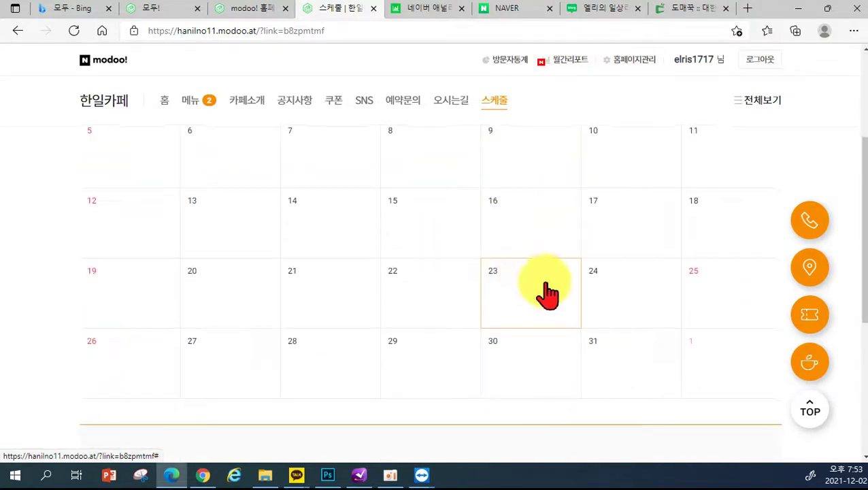
scroll(578, 300, "down", 2)
scroll(612, 300, "up", 4)
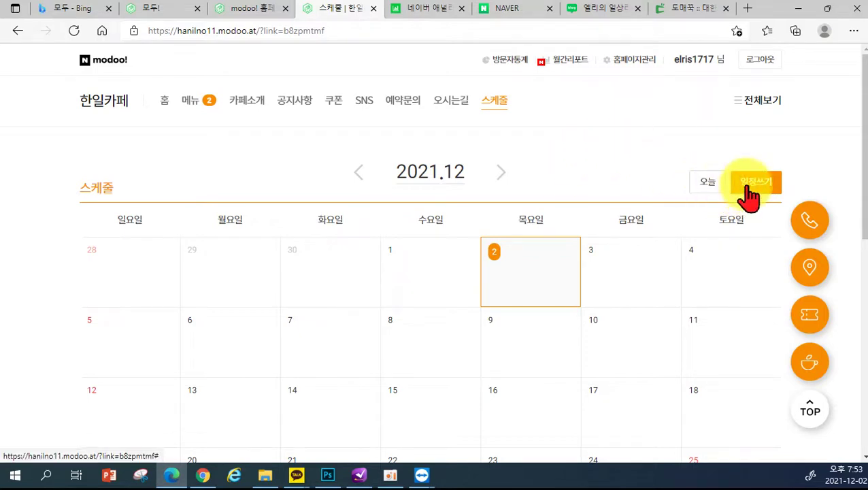
Start a schedule entry for 2021.12.04 and set its time from 오후 02:00 to 오후 04:00.
left_click(715, 253)
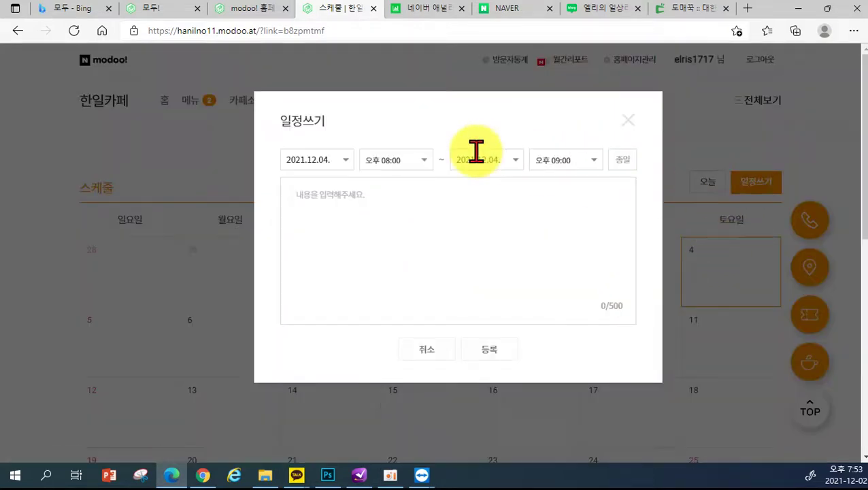
left_click(417, 160)
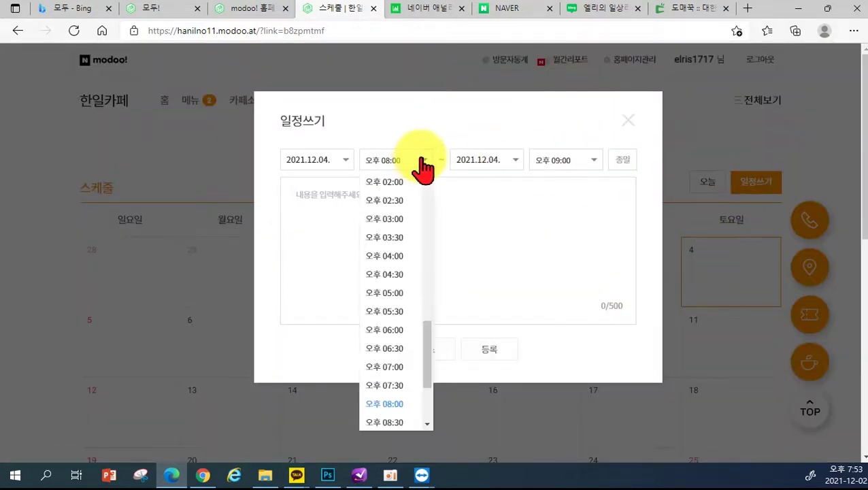
left_click(394, 184)
left_click(562, 162)
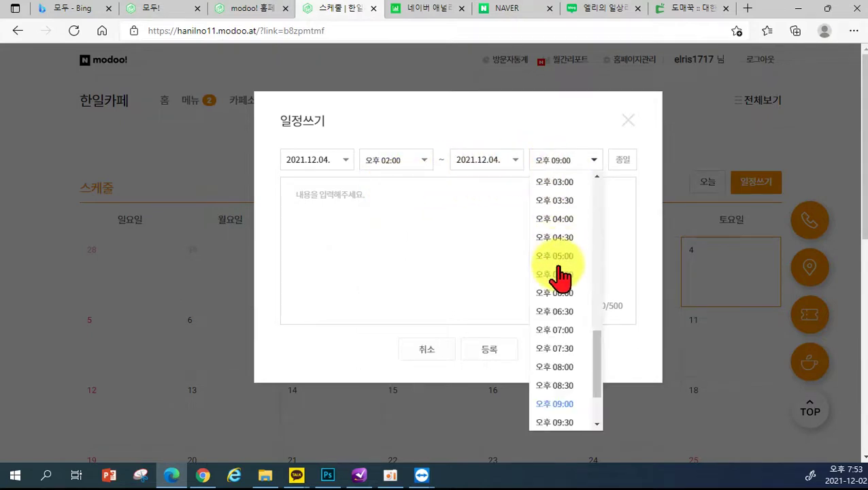
left_click(564, 219)
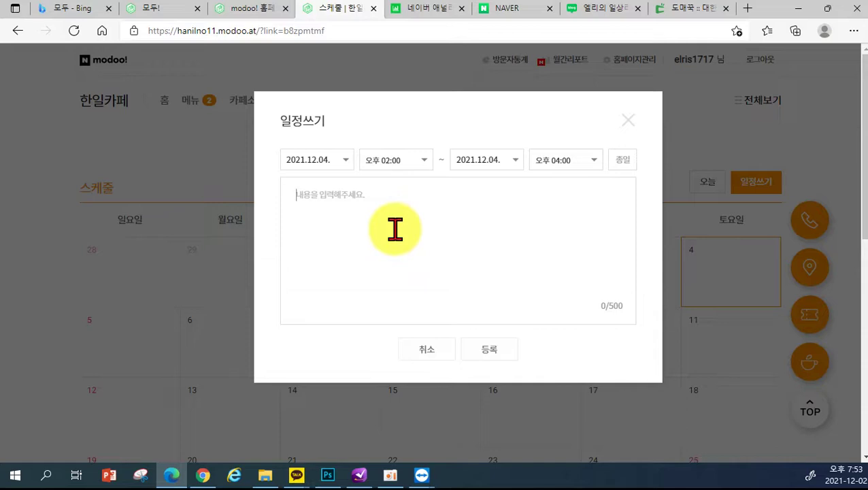
Enter "예약 -1" as the schedule content, register the entry and close the day's schedule list.
type("ㅍ")
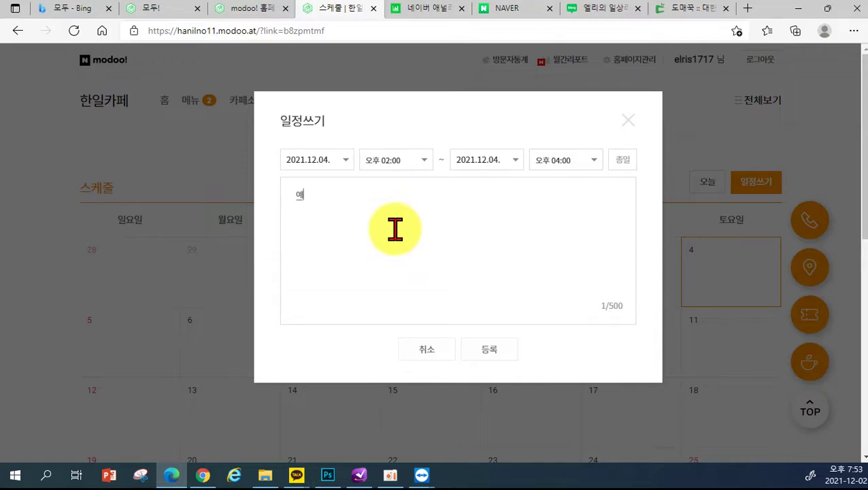
type("약 -1")
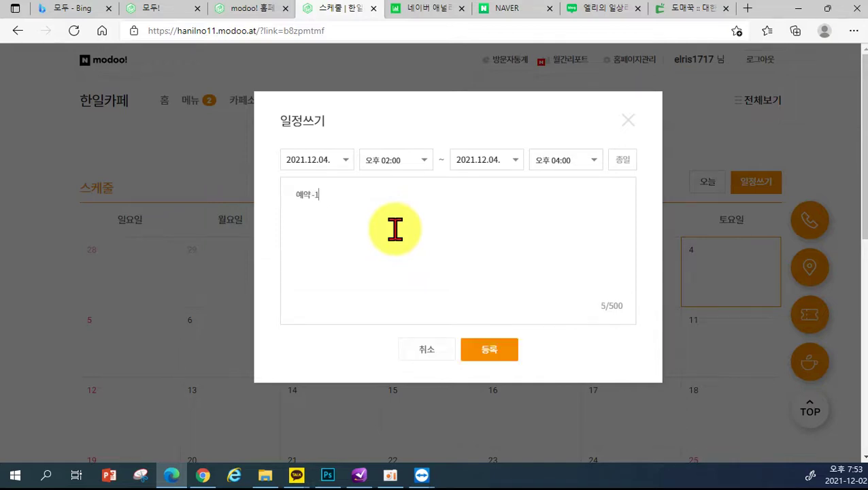
left_click(487, 359)
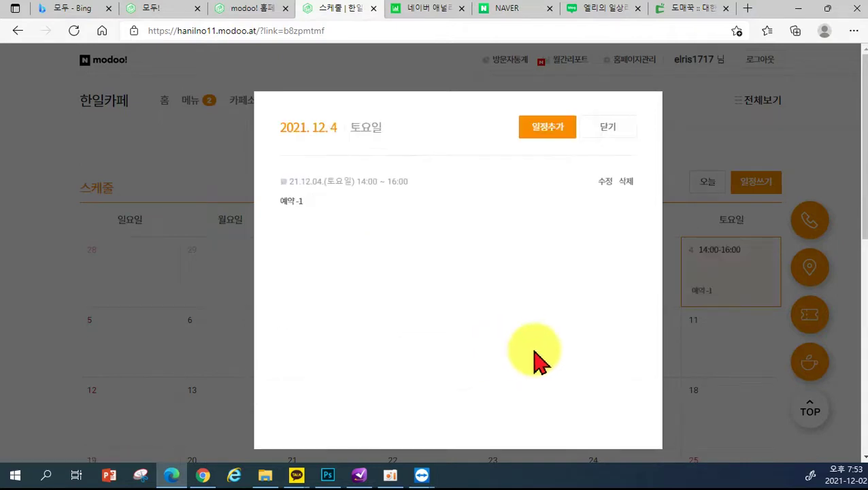
left_click(604, 138)
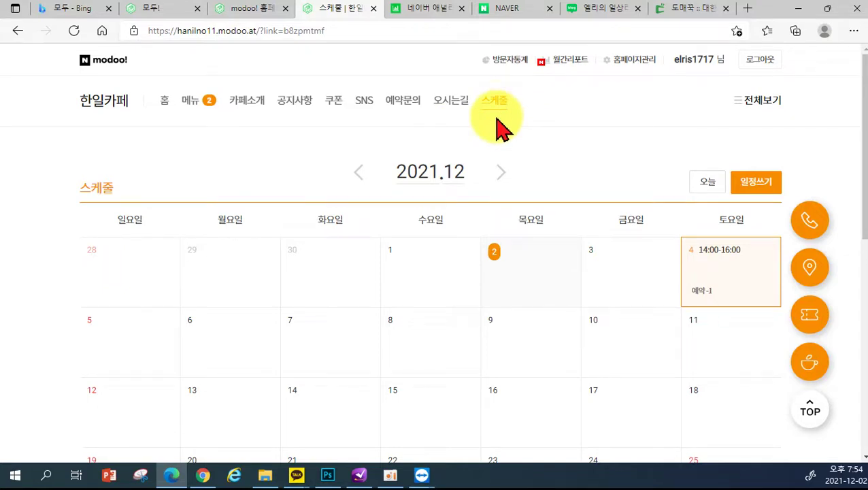
View the 공지쓰기 form below the 스케줄 calendar and close it without writing a notice.
scroll(513, 194, "down", 5)
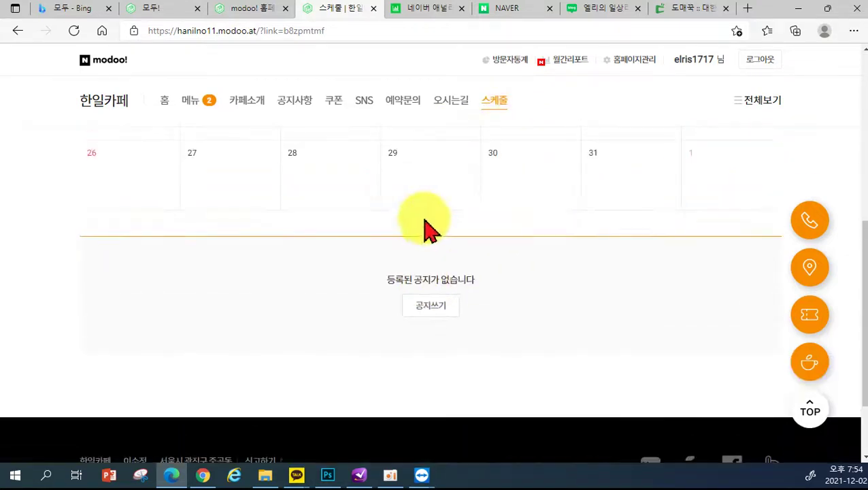
left_click(426, 310)
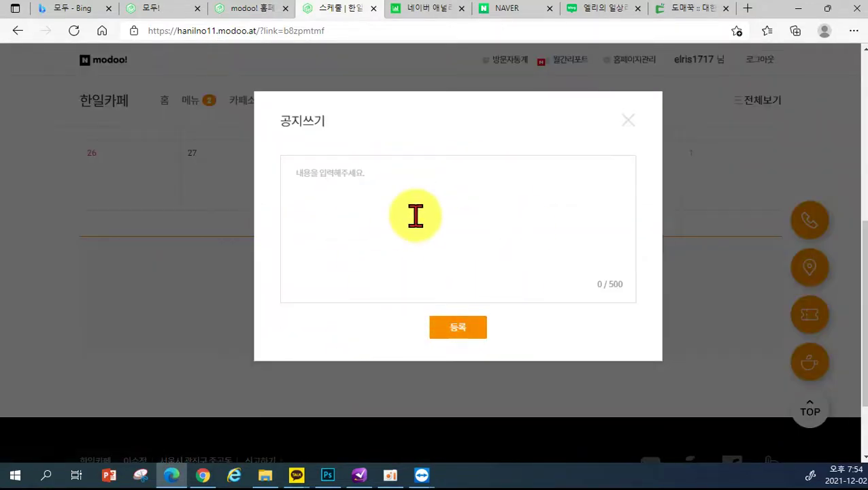
left_click(627, 121)
scroll(474, 285, "up", 5)
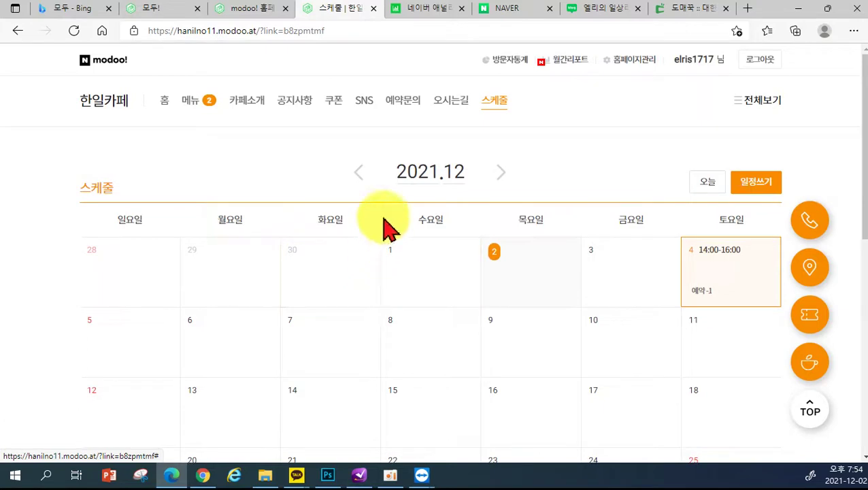
Close the live site, return to the homepage management list, and view the 예약문의 board of 한일카페.
left_click(445, 109)
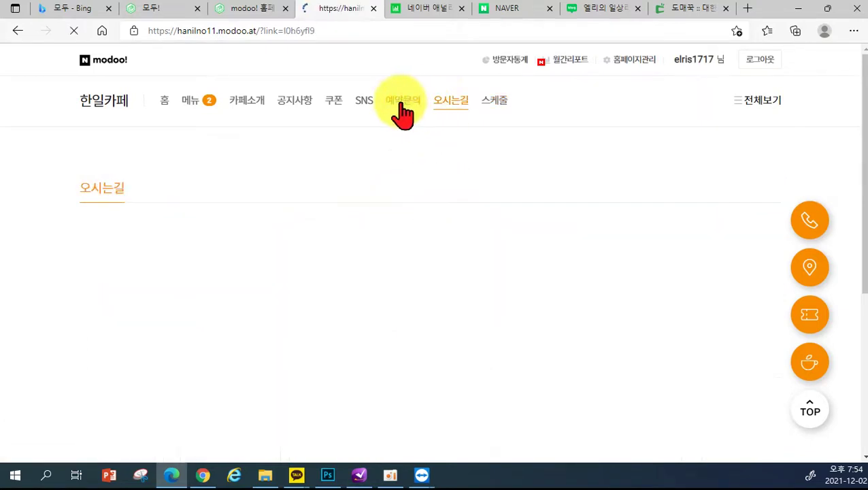
left_click(374, 9)
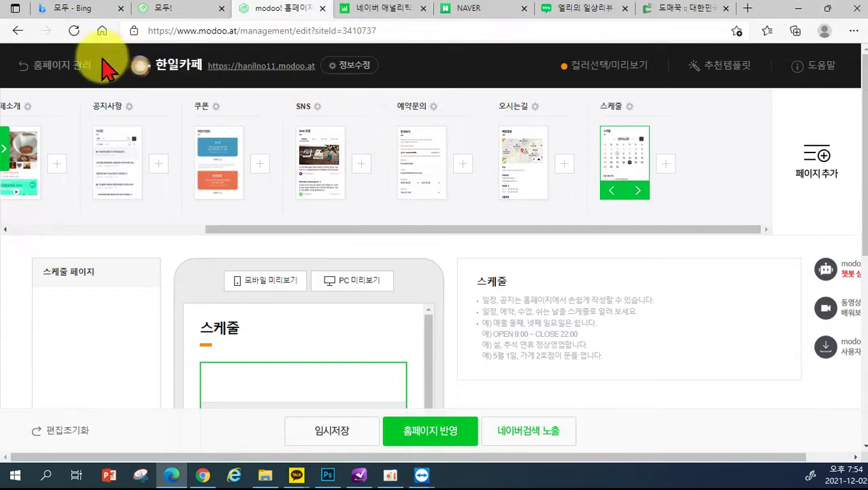
left_click(61, 64)
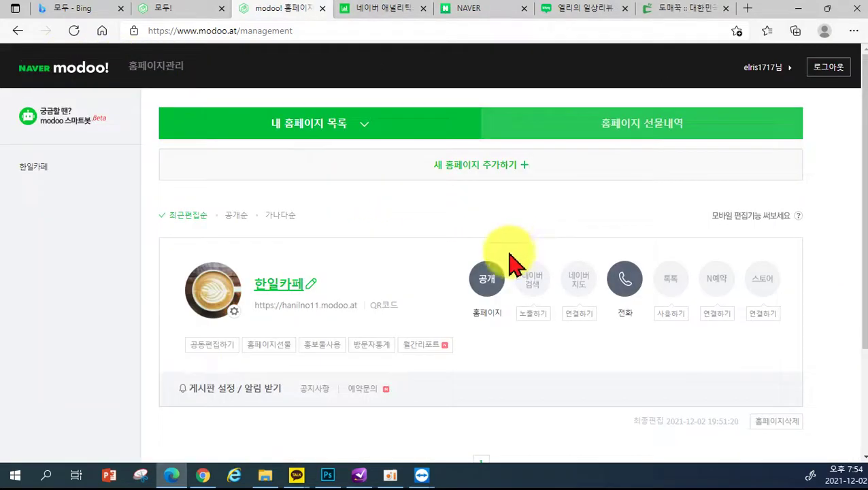
scroll(340, 296, "down", 1)
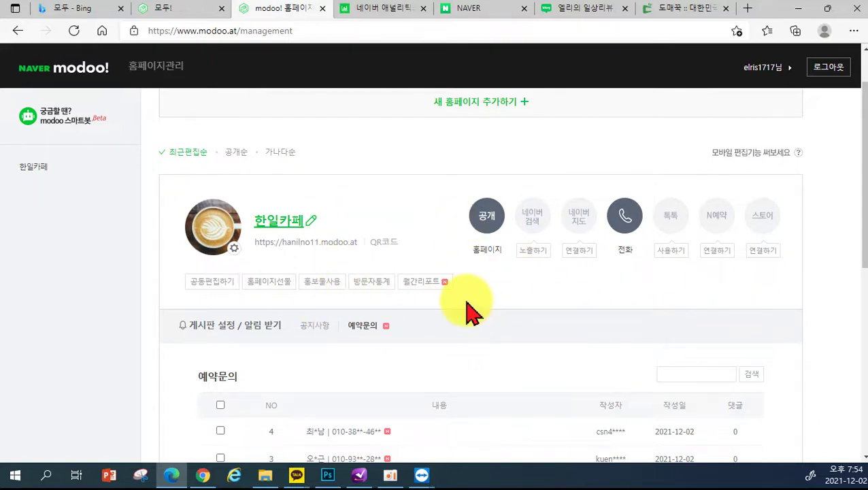
View the 공동편집 settings for 한일카페 and close them without adding an editor.
left_click(204, 287)
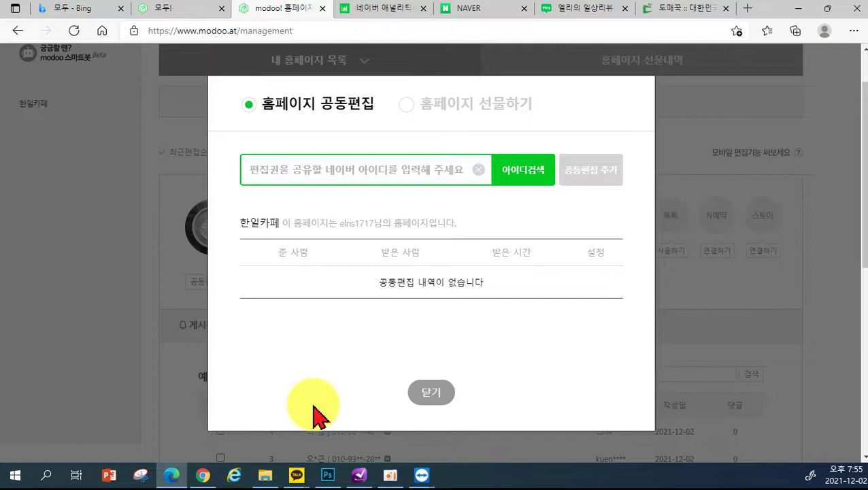
left_click(411, 401)
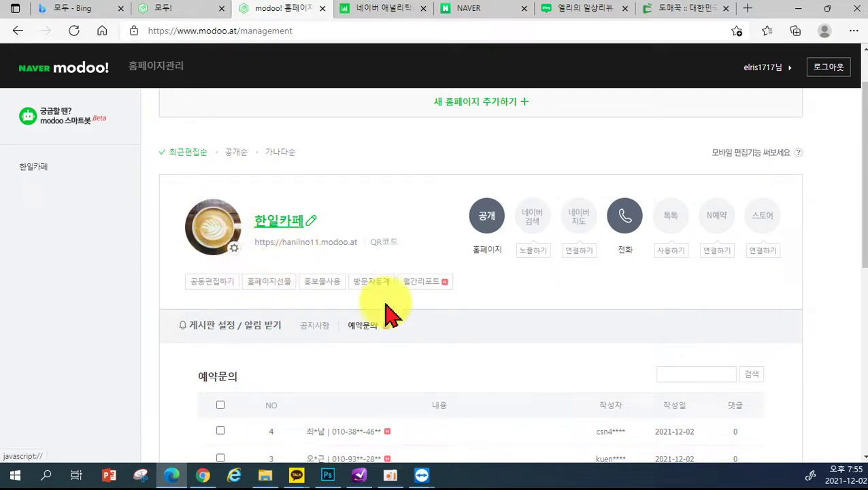
scroll(374, 320, "up", 1)
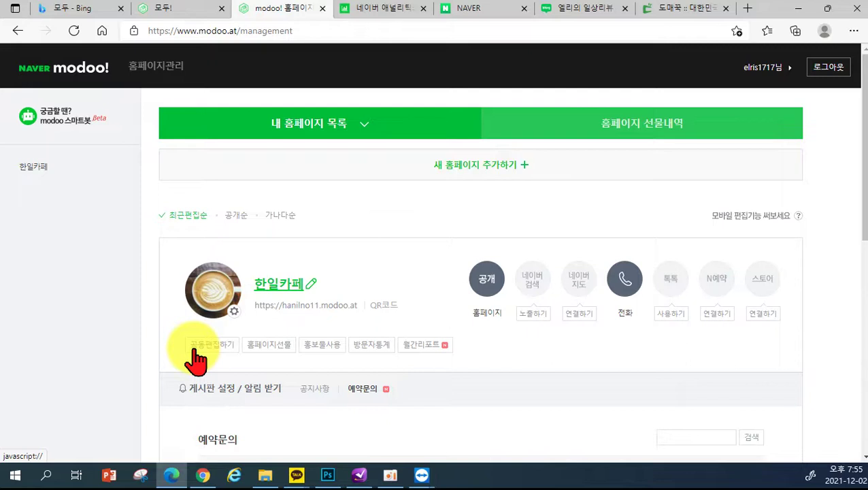
left_click(227, 31)
type("ㅅ")
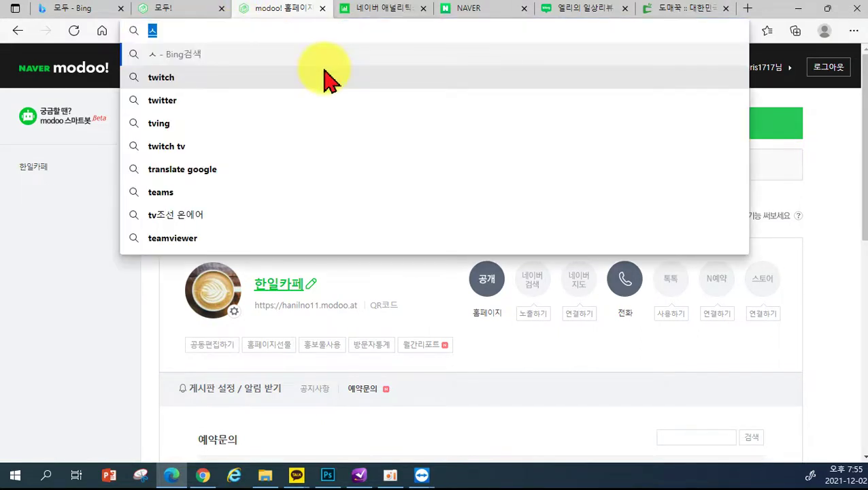
key("BackSpace")
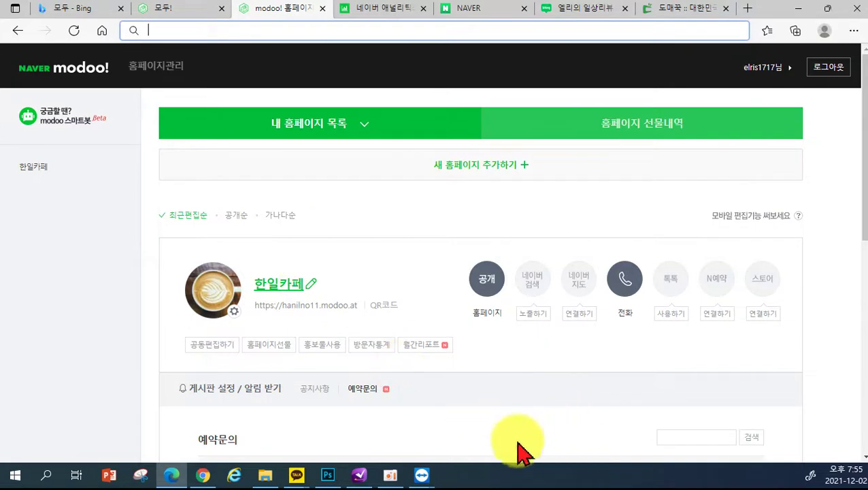
Open the 한일카페 homepage editor and look over its first page.
left_click(289, 285)
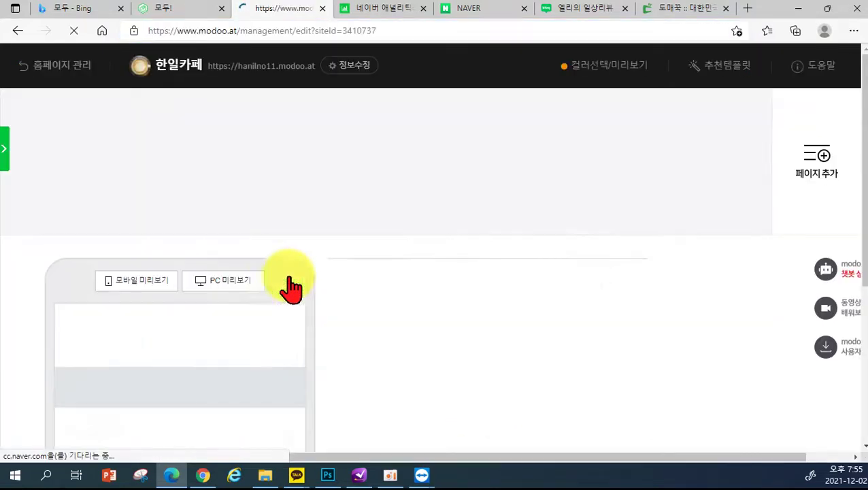
scroll(613, 422, "down", 3)
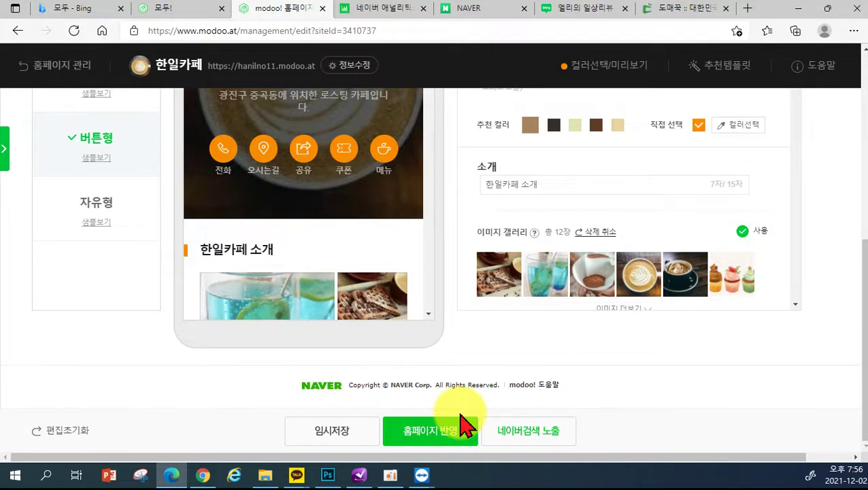
scroll(462, 425, "up", 5)
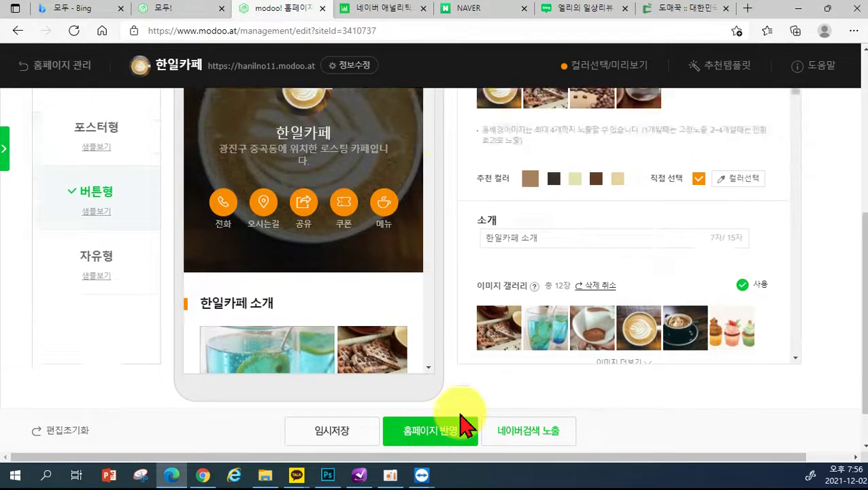
Switch to NAVER, search for "다음" and open the Daum site from the results.
left_click(480, 9)
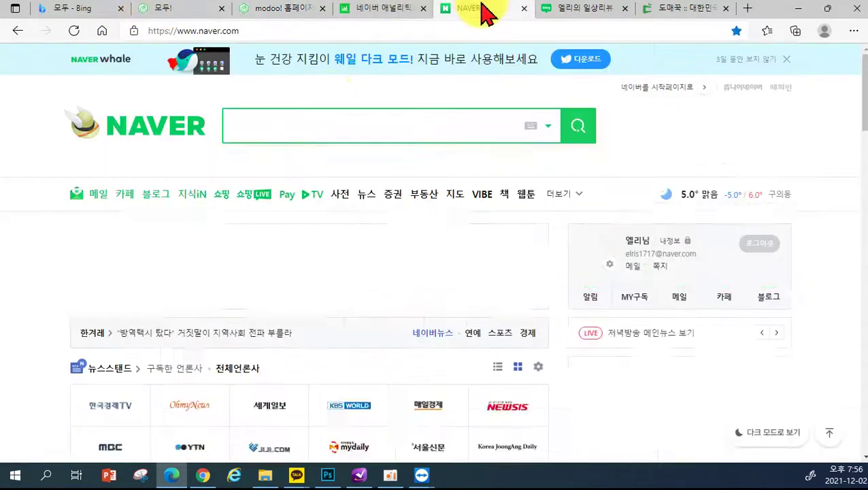
left_click(281, 129)
type("ㄷㅏㅇㅡㅁ")
key("Return")
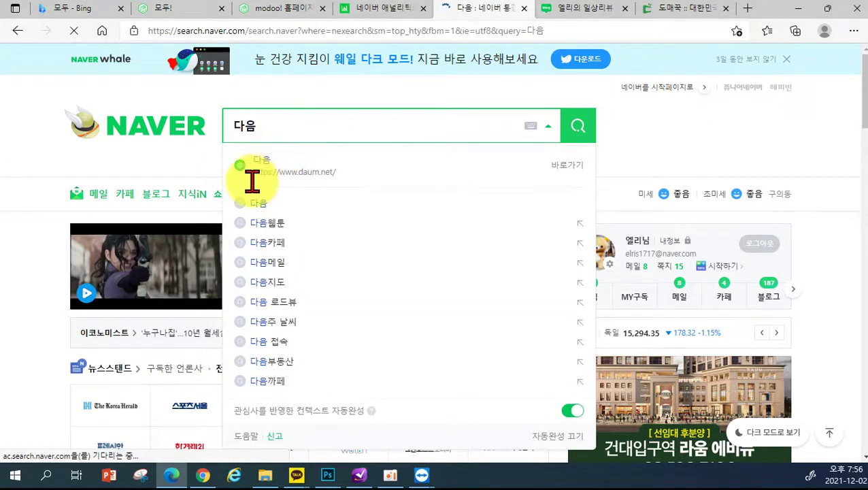
left_click(102, 166)
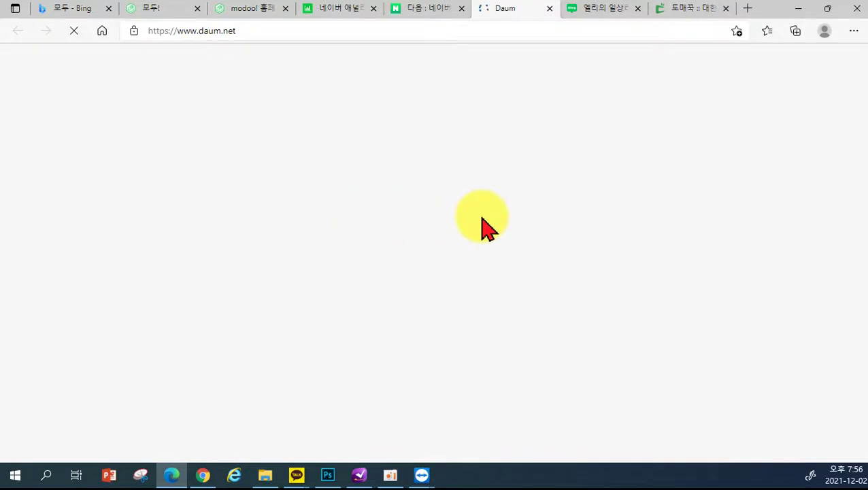
Search Daum for "사이트등록".
left_click(256, 92)
type("ㅅ")
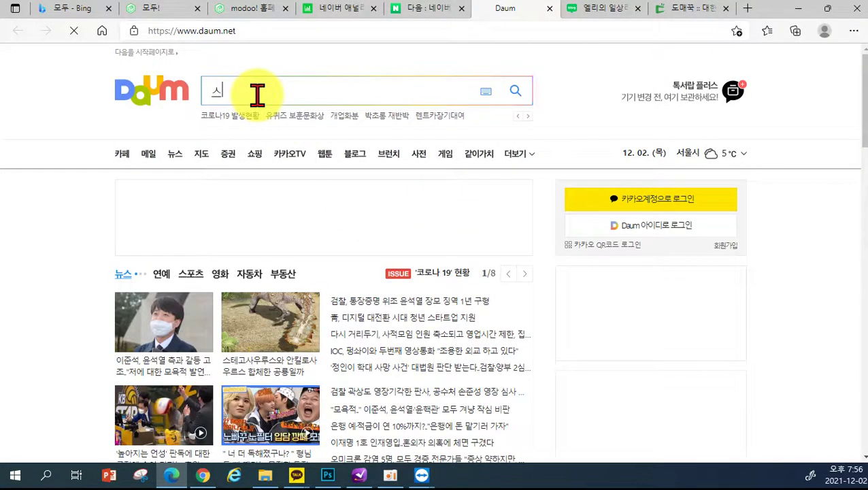
type("ㅣ")
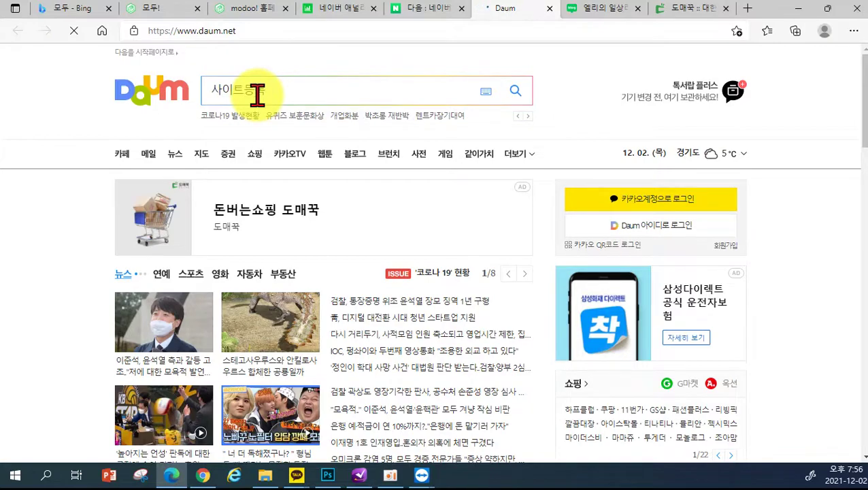
type("이트등록")
key("Return")
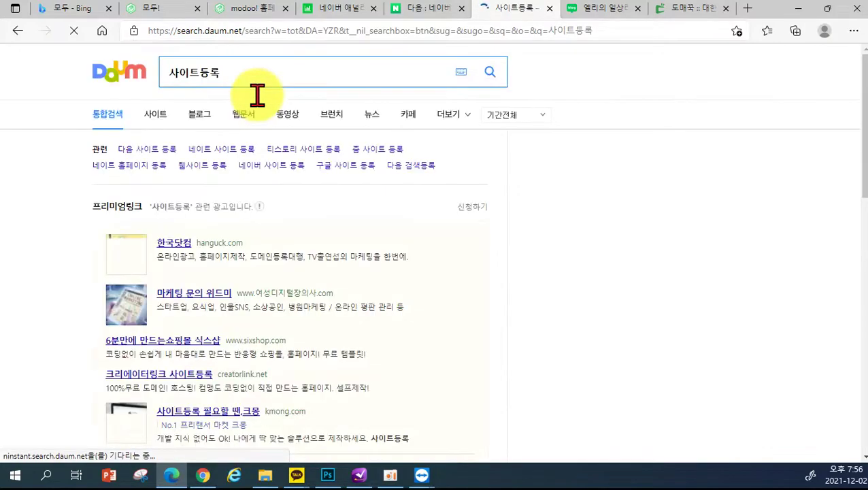
Open Daum 검색등록 from the search results, dismiss its notice pop-up and start a 신규등록 application.
scroll(388, 246, "down", 6)
scroll(388, 253, "down", 4)
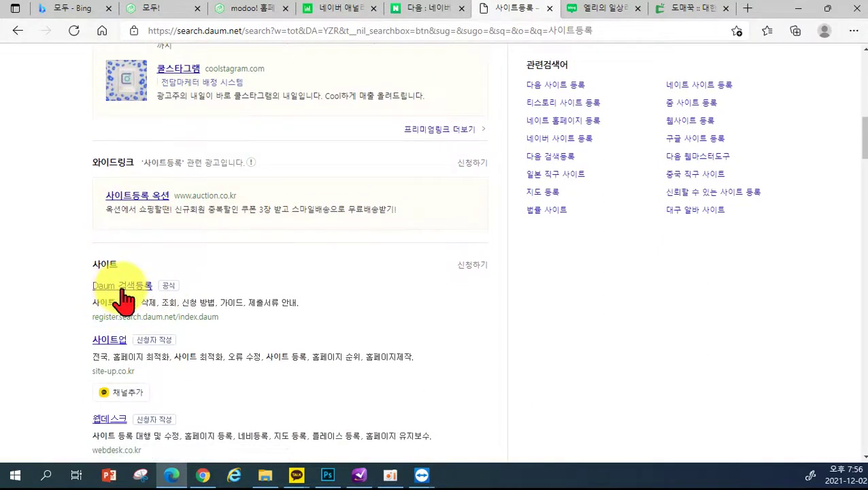
left_click(119, 293)
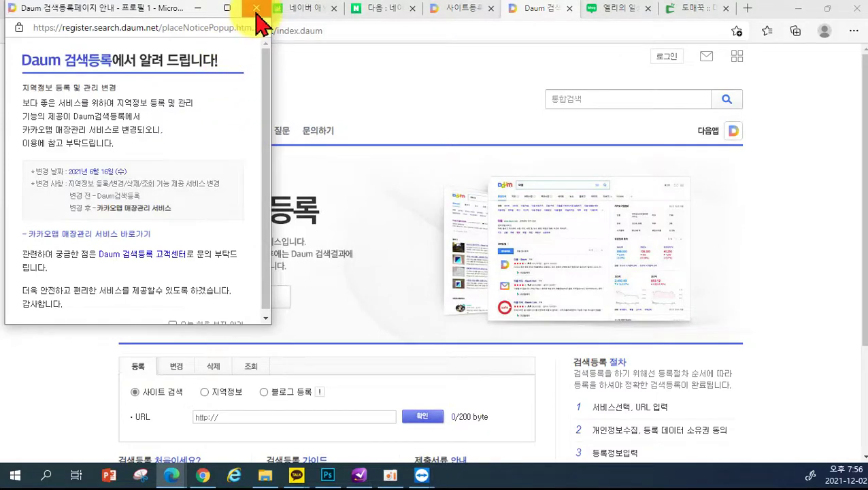
left_click(257, 8)
scroll(368, 272, "down", 2)
left_click(223, 291)
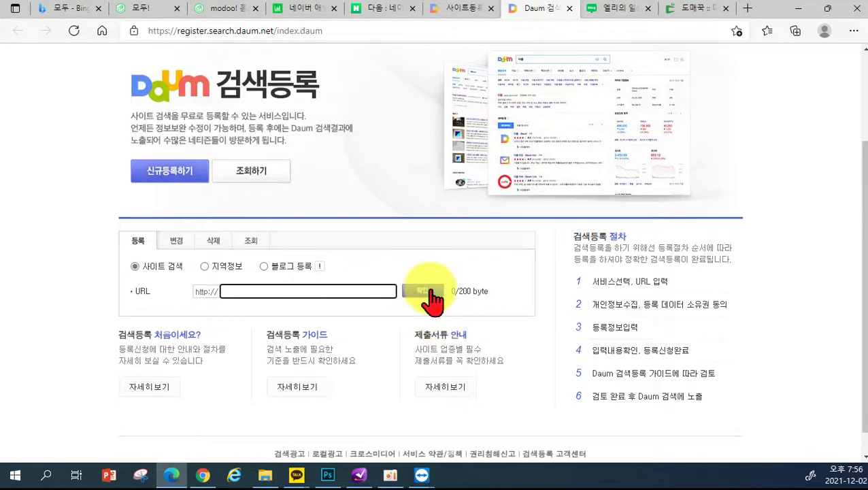
left_click(178, 178)
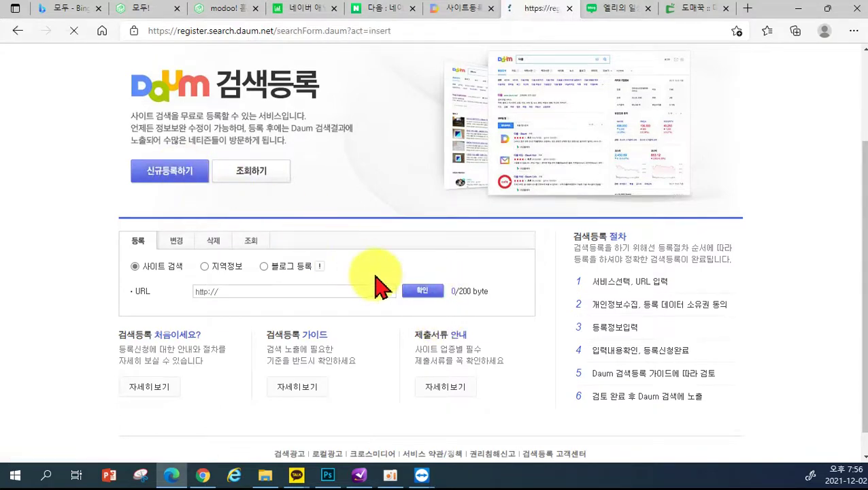
left_click(430, 326)
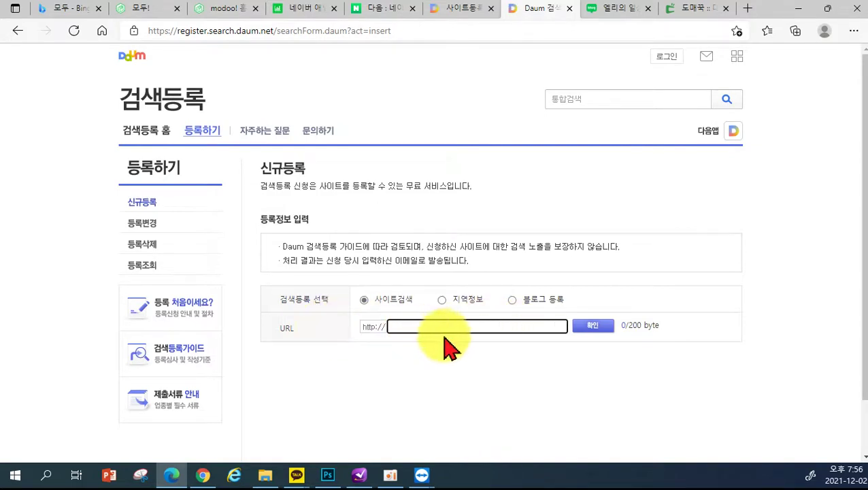
type("https://www.youtube.com/watch?v=HAv39YK8twA")
left_click_drag(487, 327, 290, 325)
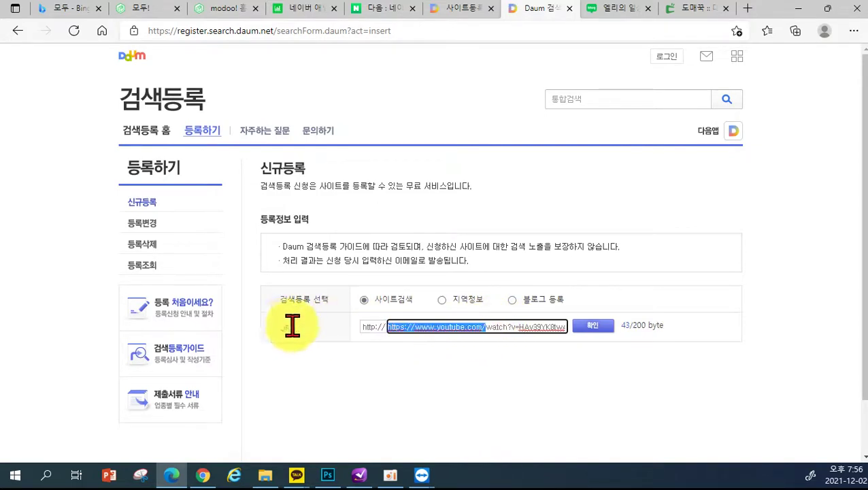
key("BackSpace")
key("BackSpace")
key("BackSpace")
key("BackSpace")
key("BackSpace")
key("BackSpace")
key("BackSpace")
key("BackSpace")
key("BackSpace")
key("BackSpace")
key("BackSpace")
key("BackSpace")
key("BackSpace")
key("BackSpace")
key("BackSpace")
key("BackSpace")
key("BackSpace")
key("BackSpace")
key("BackSpace")
key("BackSpace")
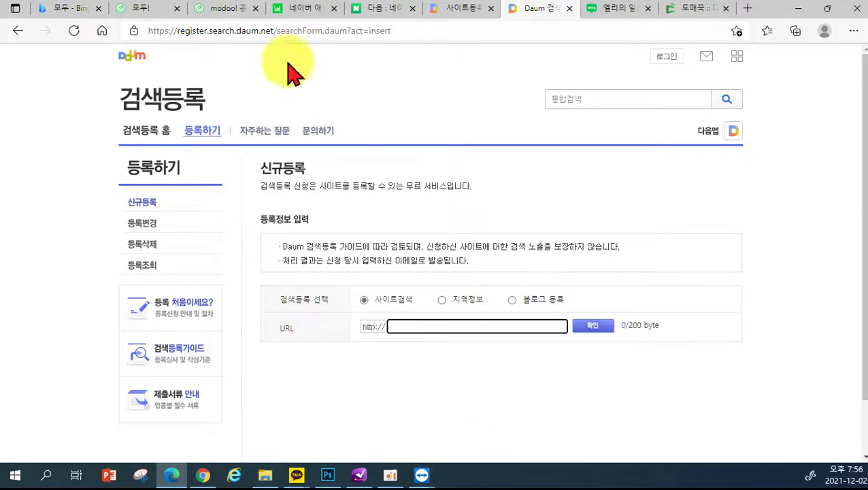
Open the live 한일카페 homepage from its editor and copy its web address.
left_click(234, 10)
left_click(151, 9)
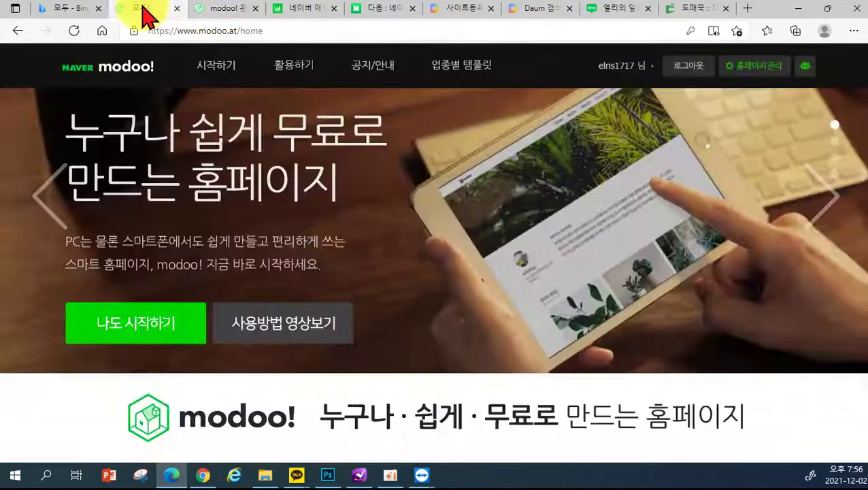
left_click(238, 17)
left_click(286, 8)
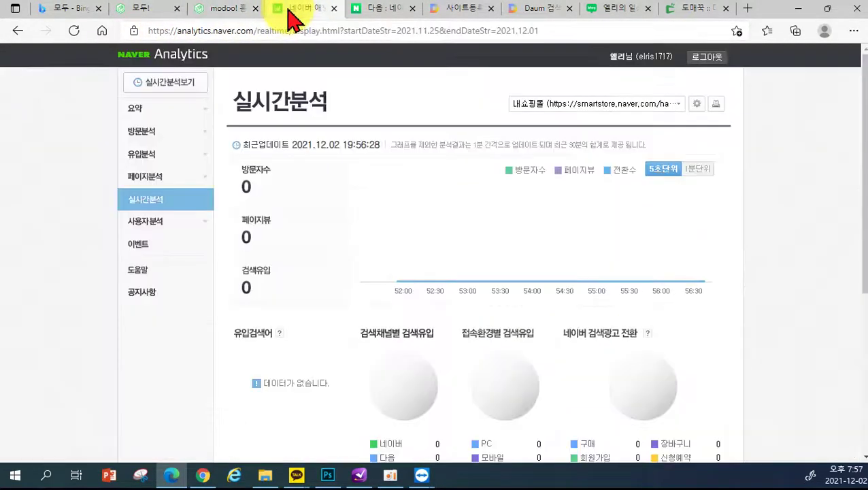
left_click(229, 9)
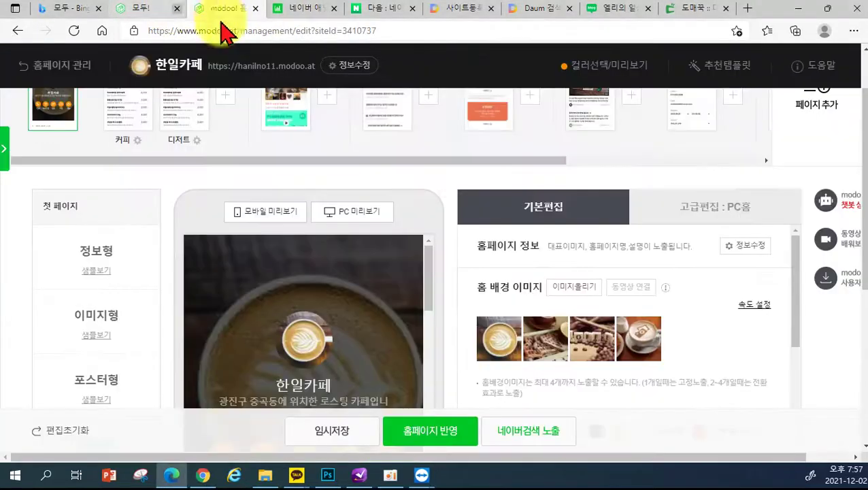
left_click(291, 68)
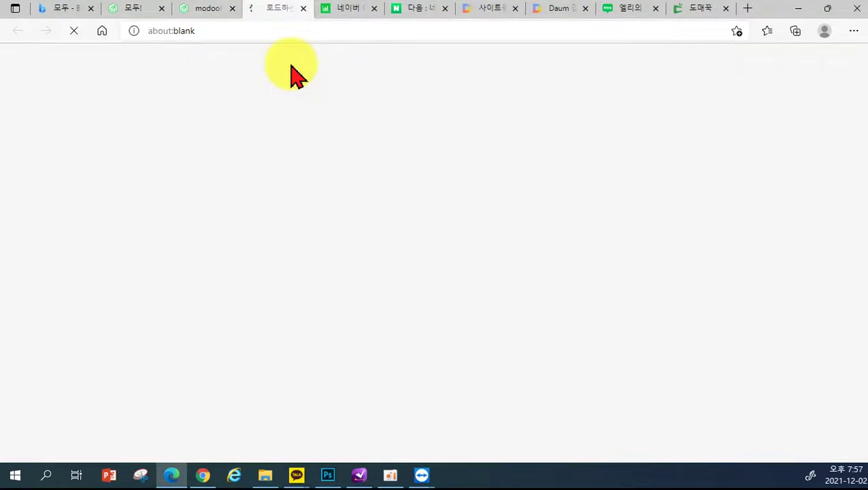
left_click(184, 31)
key("ctrl+c")
right_click(191, 32)
left_click(226, 130)
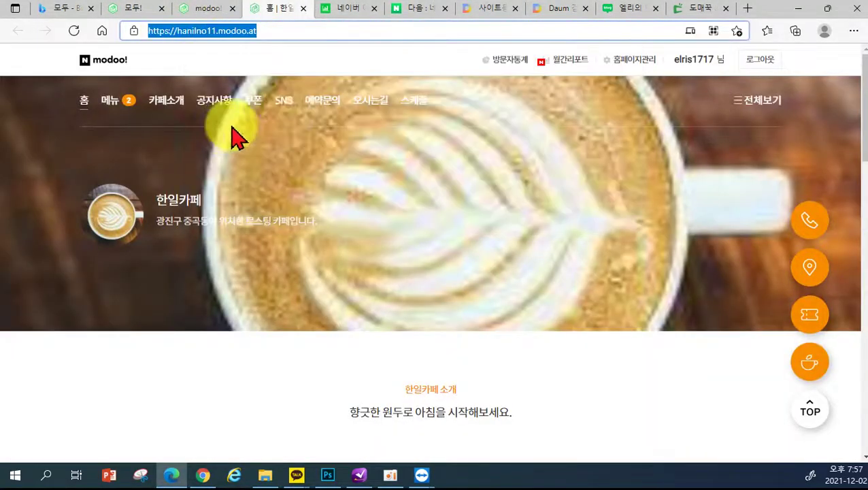
left_click(566, 10)
left_click(429, 325)
key("ctrl+v")
left_click_drag(414, 326, 368, 316)
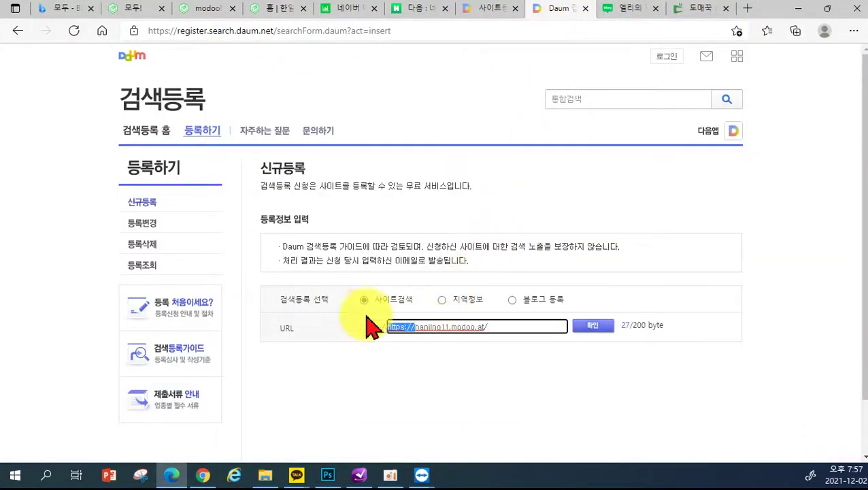
key("BackSpace")
left_click(605, 328)
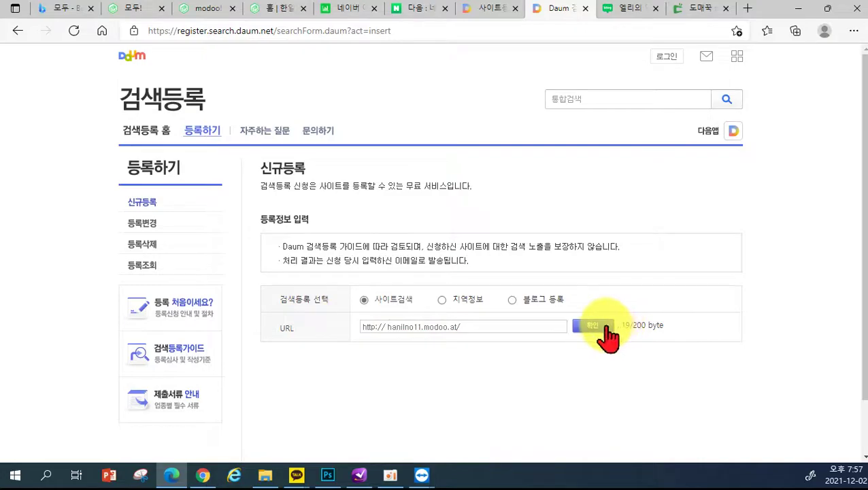
Agree to the personal information collection, data ownership and outsourcing, and Daum 검색등록 service terms, and continue to the site details form.
scroll(592, 347, "down", 2)
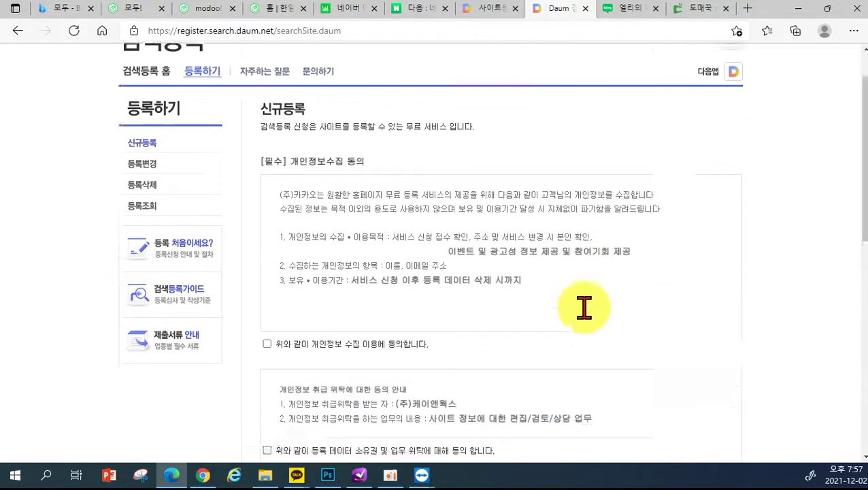
left_click(267, 286)
scroll(279, 293, "down", 3)
left_click(267, 196)
scroll(270, 210, "down", 4)
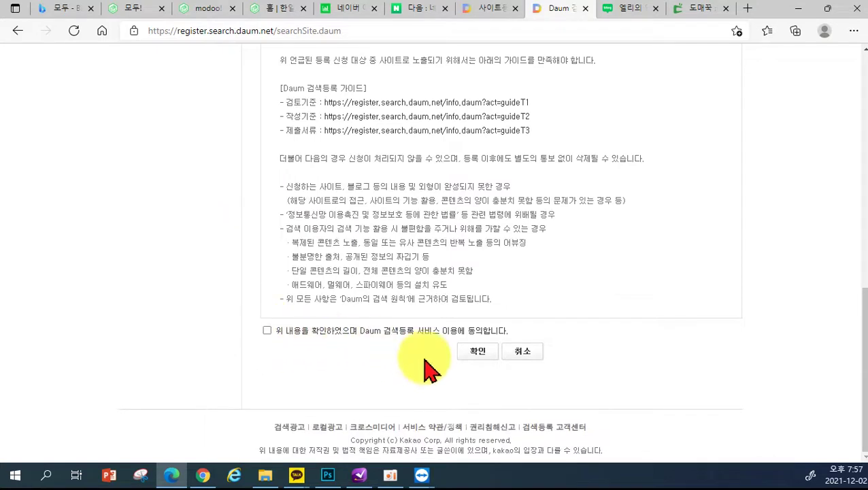
left_click(267, 331)
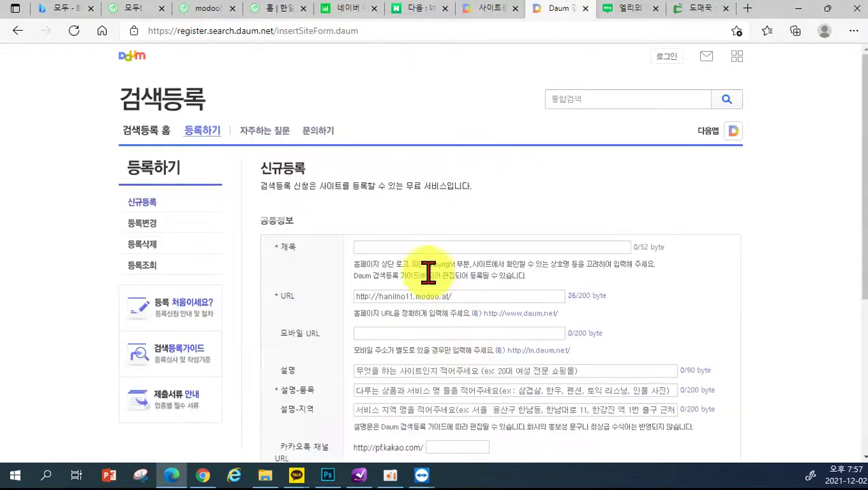
Examine the 공통정보 and 신청자 정보 fields of the 신규등록 form, including 제목, 모바일 URL, 설명-품목 and 디렉토리.
scroll(368, 286, "down", 1)
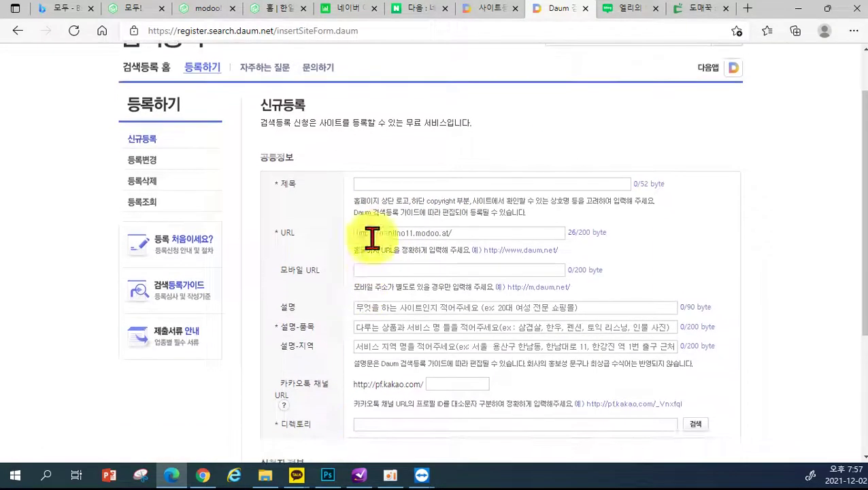
scroll(447, 272, "down", 1)
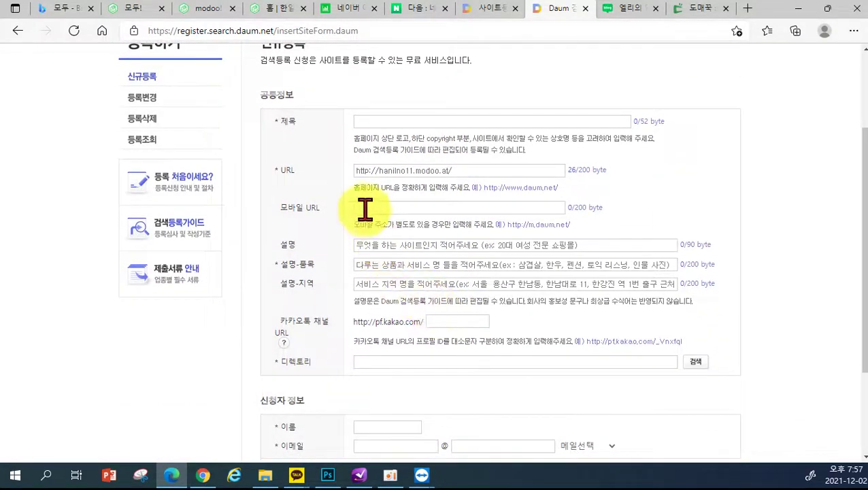
scroll(477, 208, "down", 1)
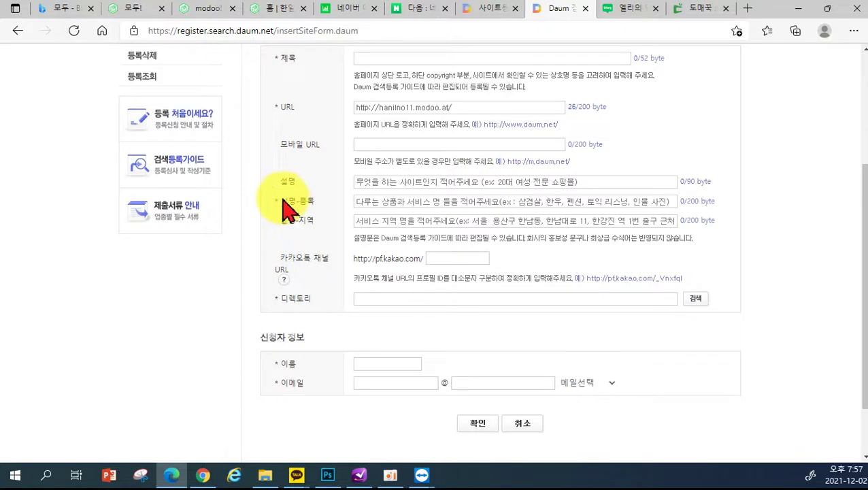
left_click(362, 202)
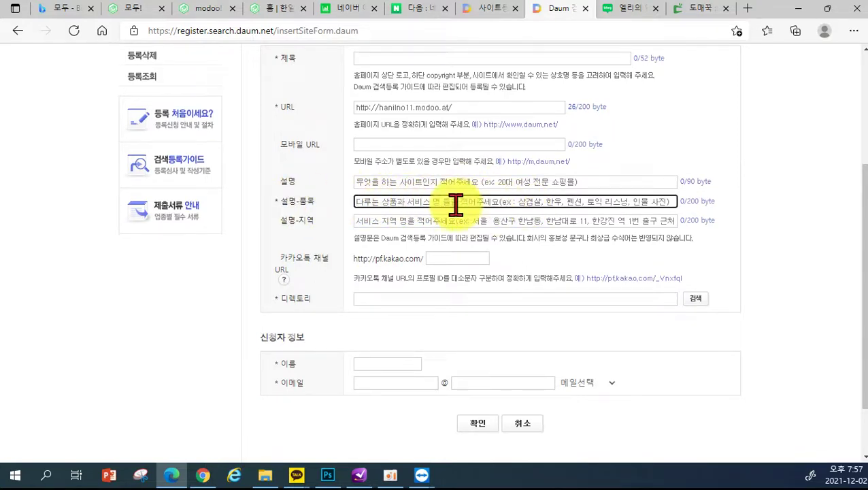
scroll(363, 230, "down", 1)
left_click(362, 226)
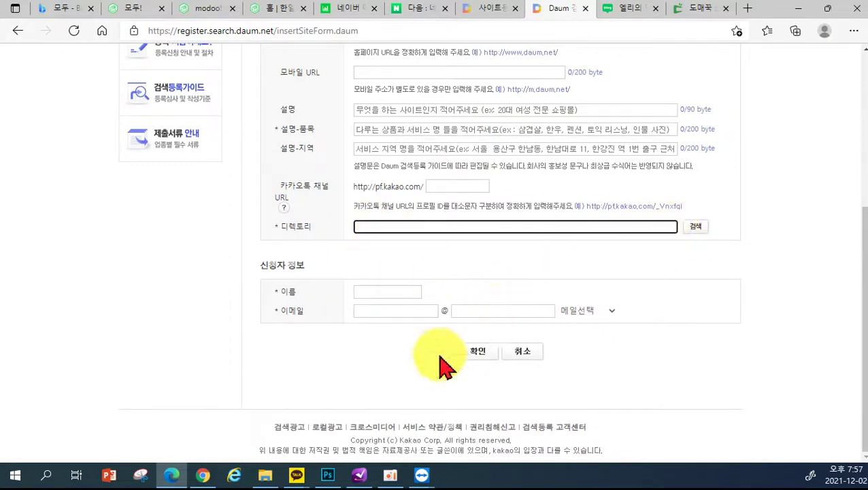
scroll(498, 387, "up", 3)
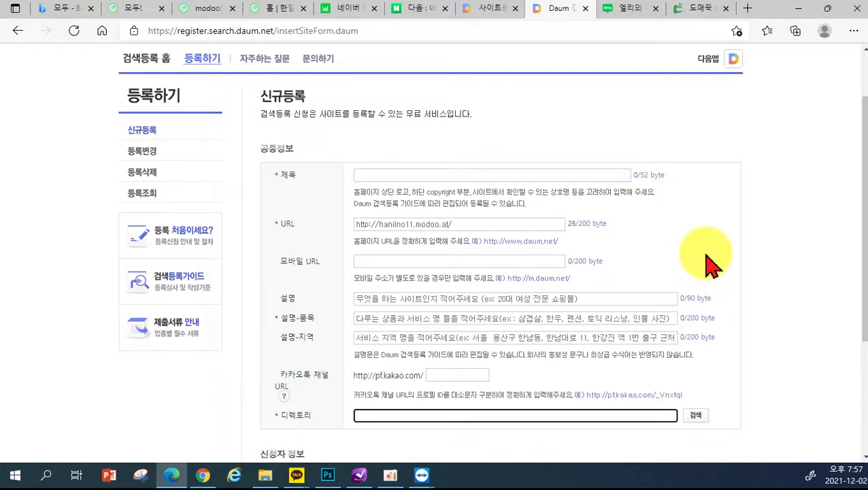
Close the Daum registration, Naver blog, 도매꾹, Daum and Naver search, Naver Analytics and live 한일카페 pages, returning to the modoo! homepage editor.
left_click(585, 9)
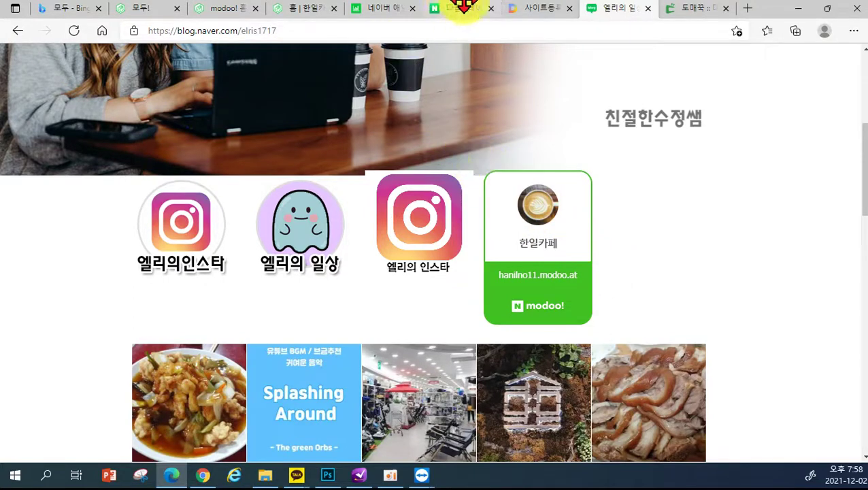
left_click(648, 9)
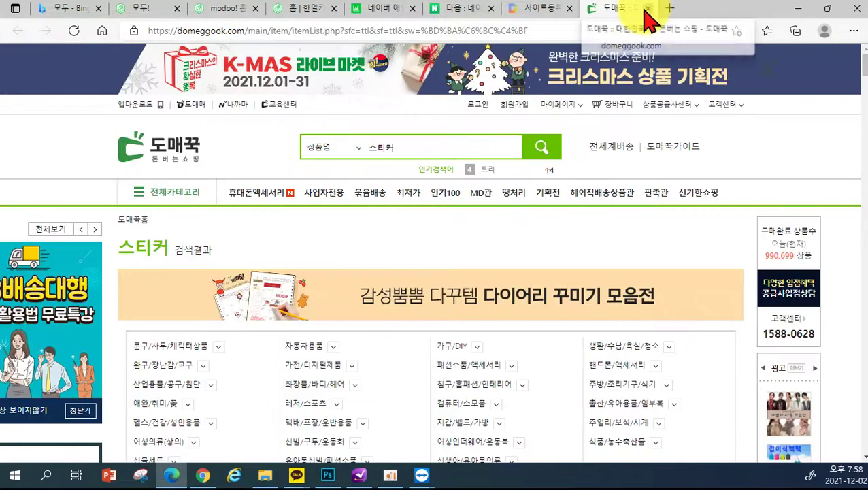
left_click(648, 9)
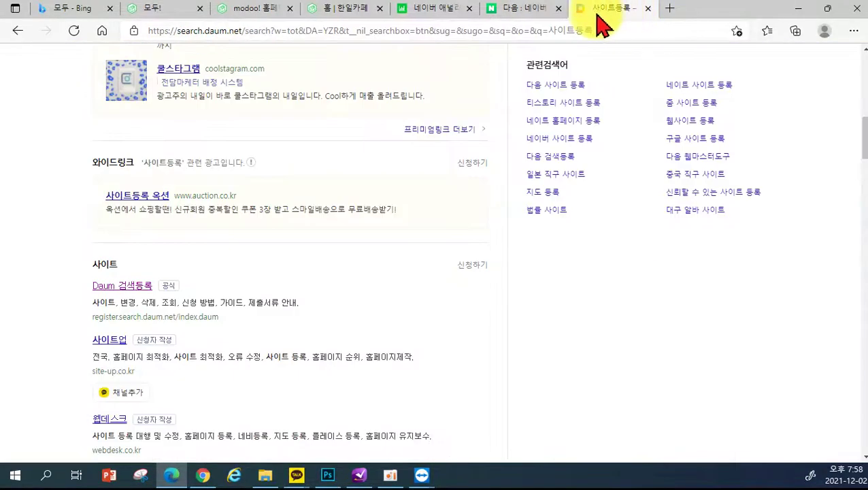
left_click(649, 9)
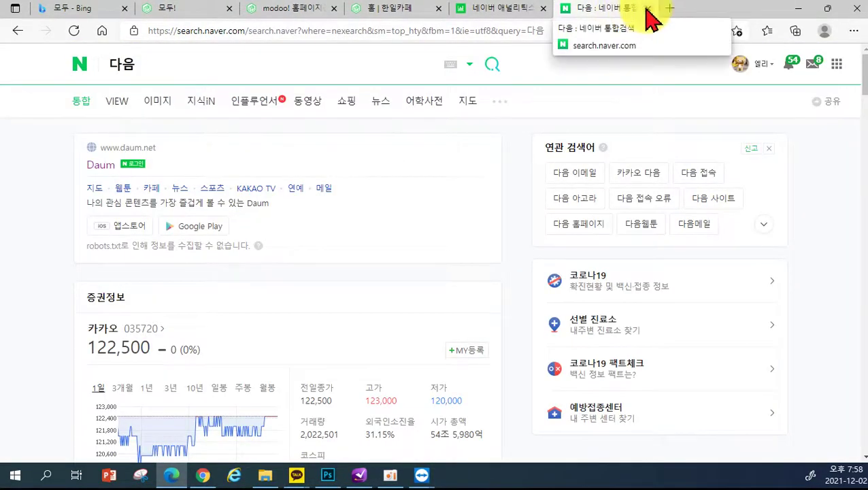
left_click(649, 9)
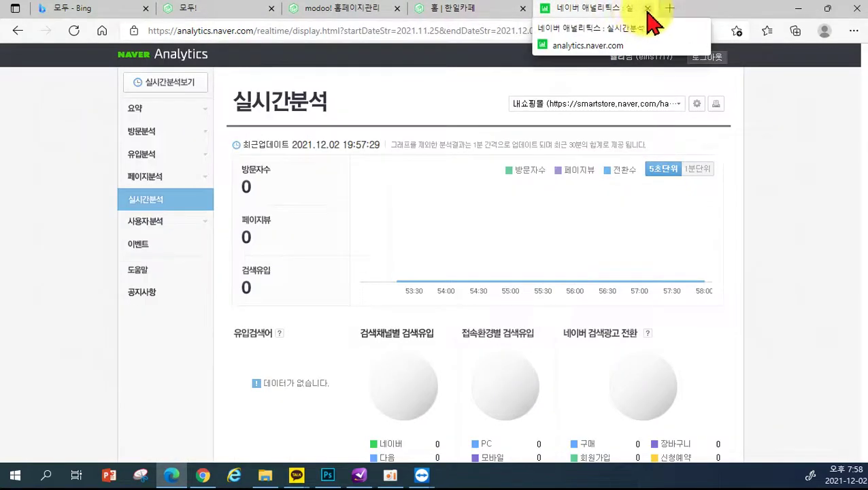
left_click(649, 9)
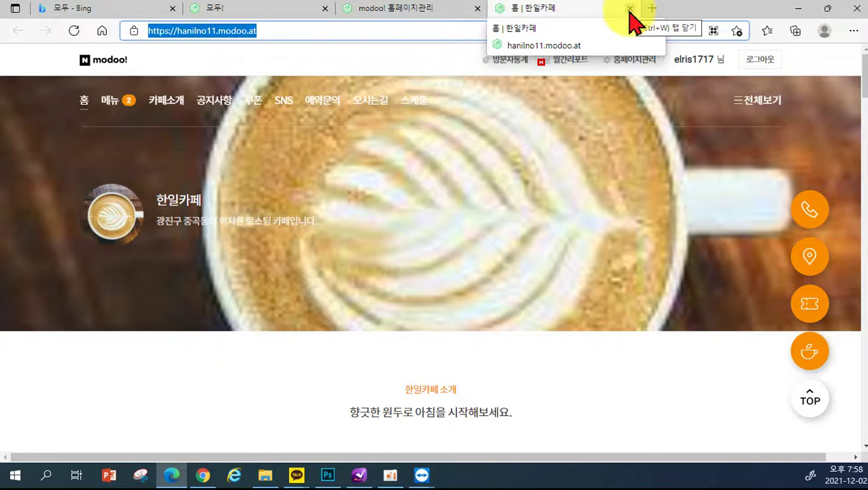
left_click(630, 9)
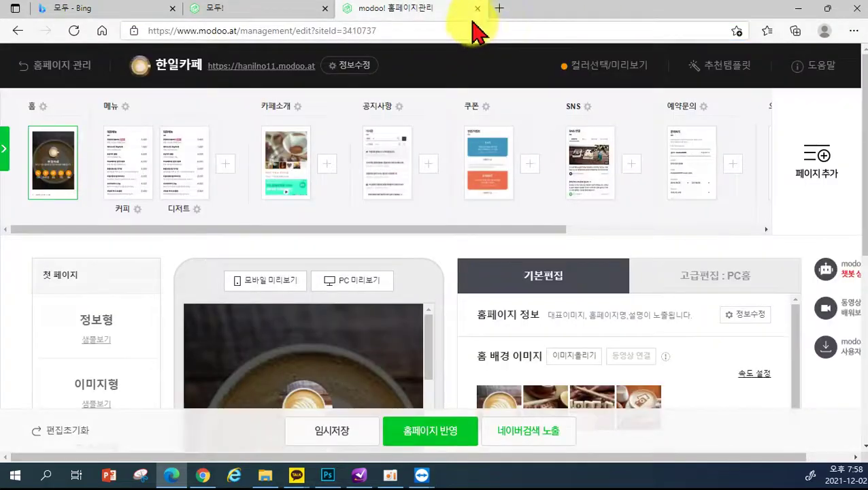